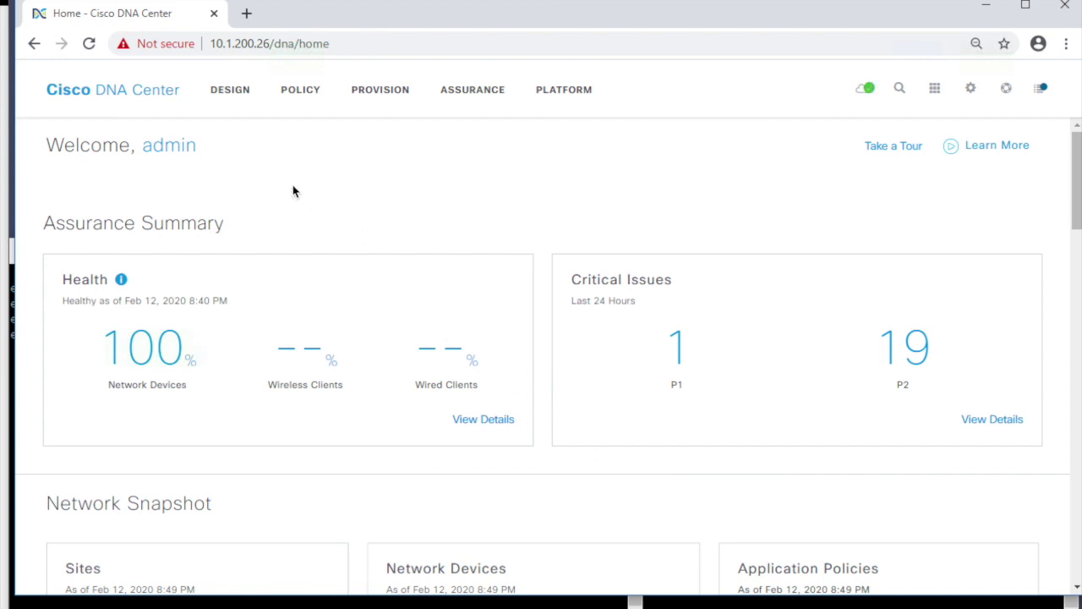
- Review the IP address pools reserved for the Bldg4 site under San Jose in the network design settings
click(229, 95)
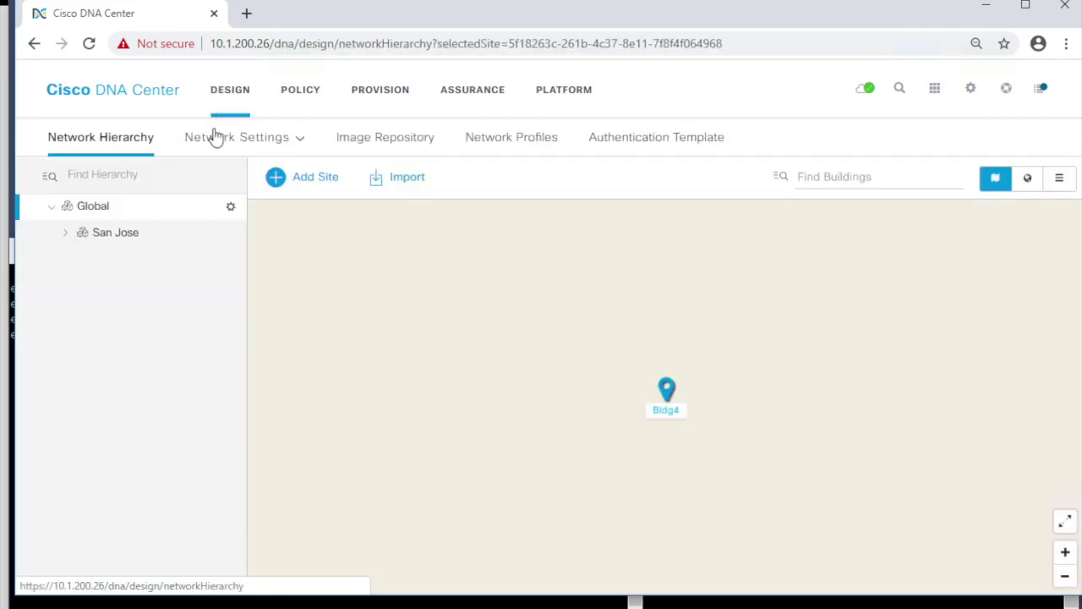
mouse_move(293, 149)
click(274, 238)
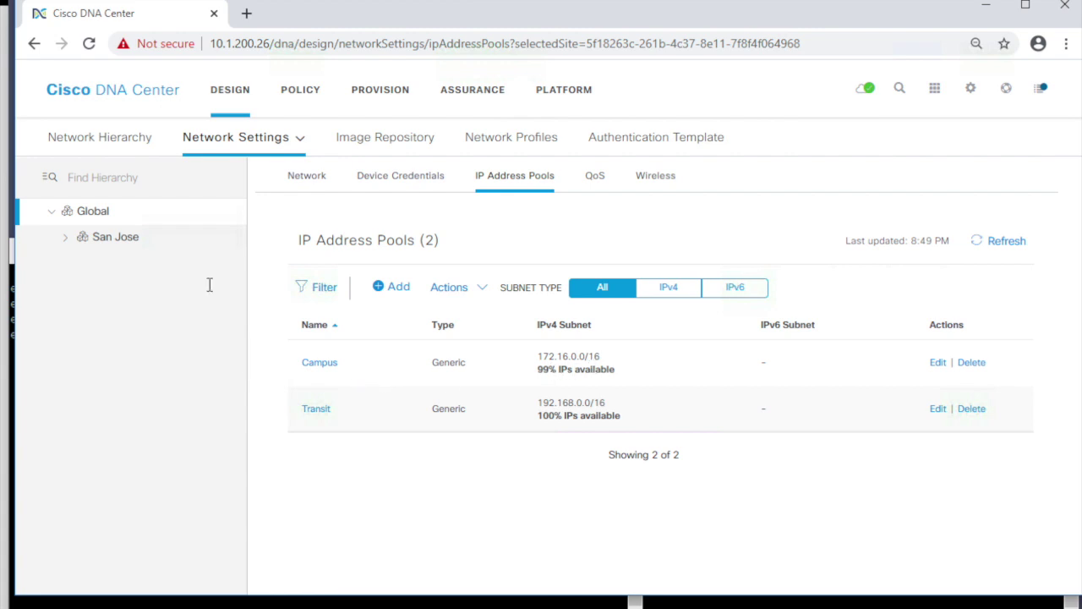
click(65, 238)
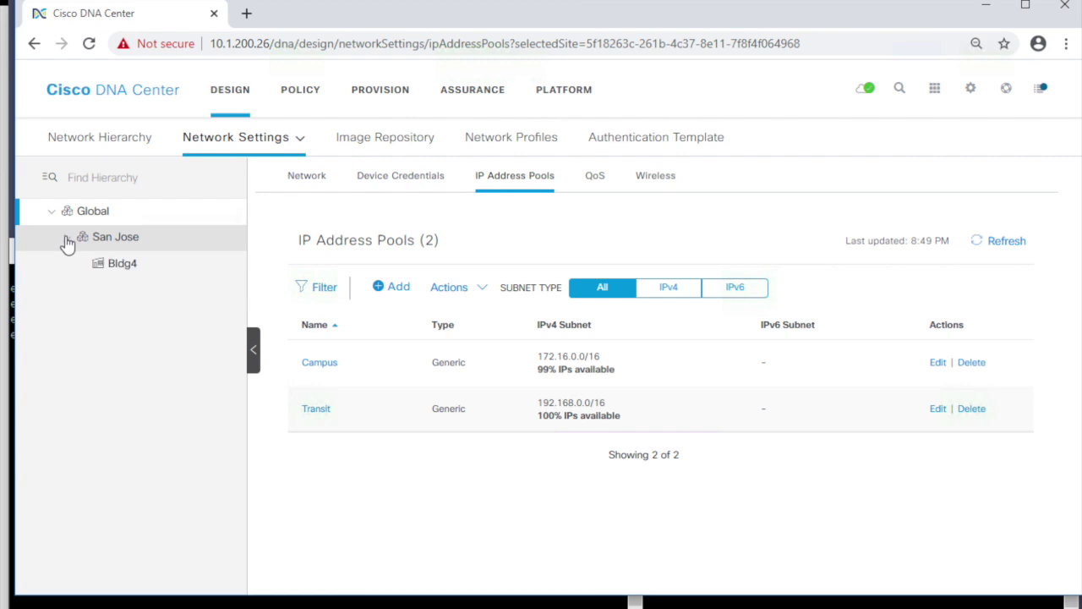
click(125, 266)
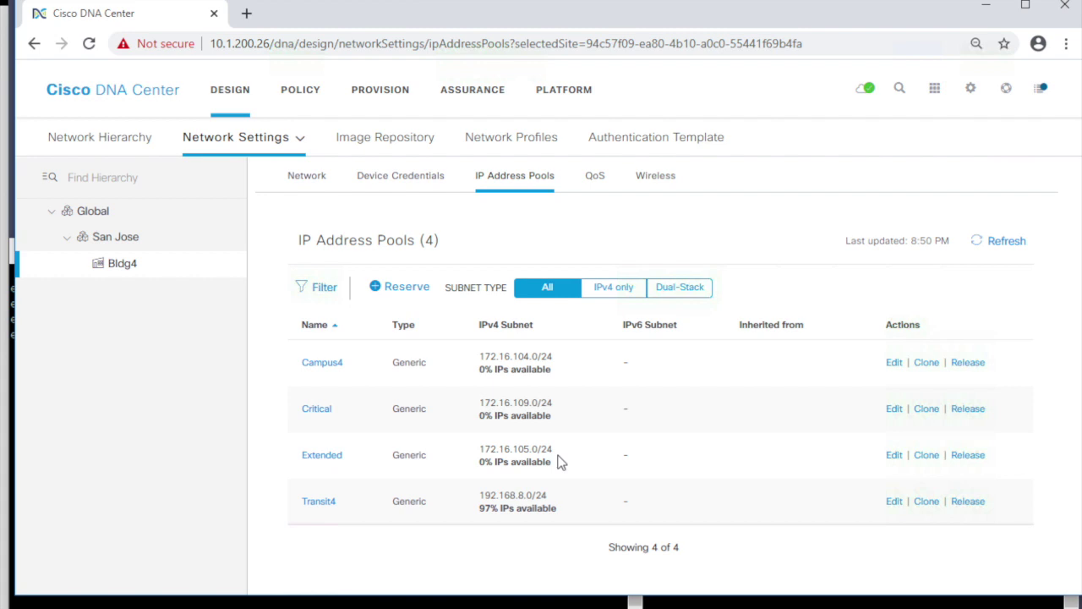
- Examine the authentication template options in the host onboarding settings of the Bldg4 site in the Campus fabric
click(364, 97)
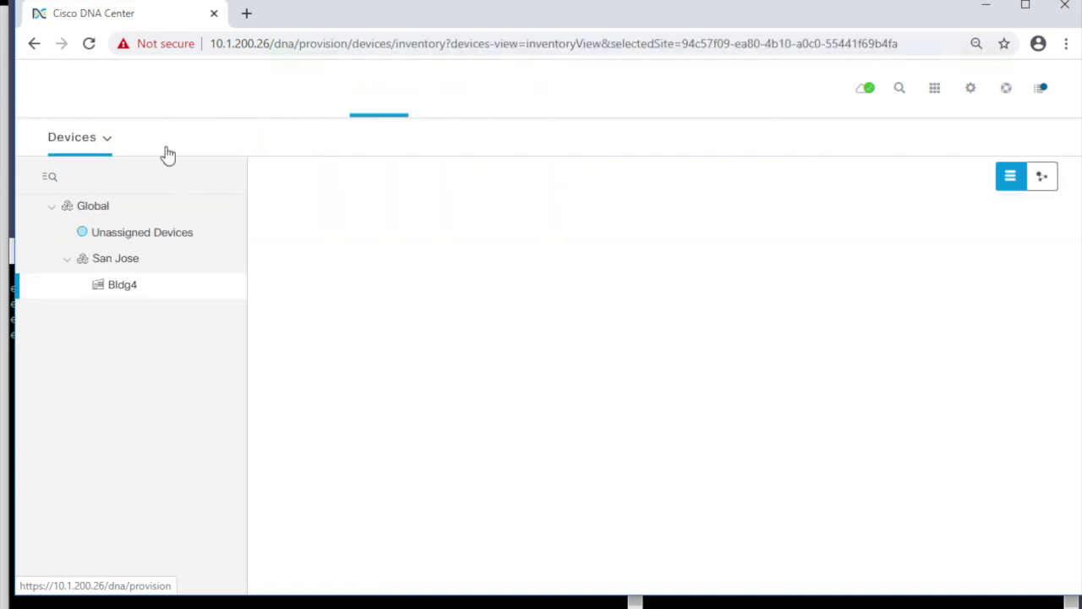
click(166, 145)
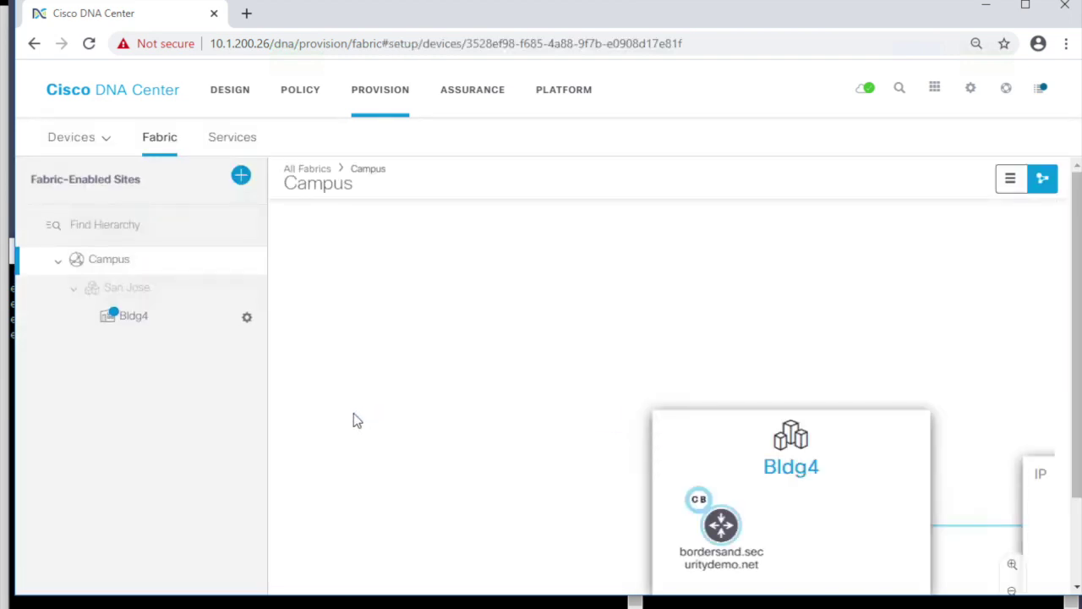
click(137, 318)
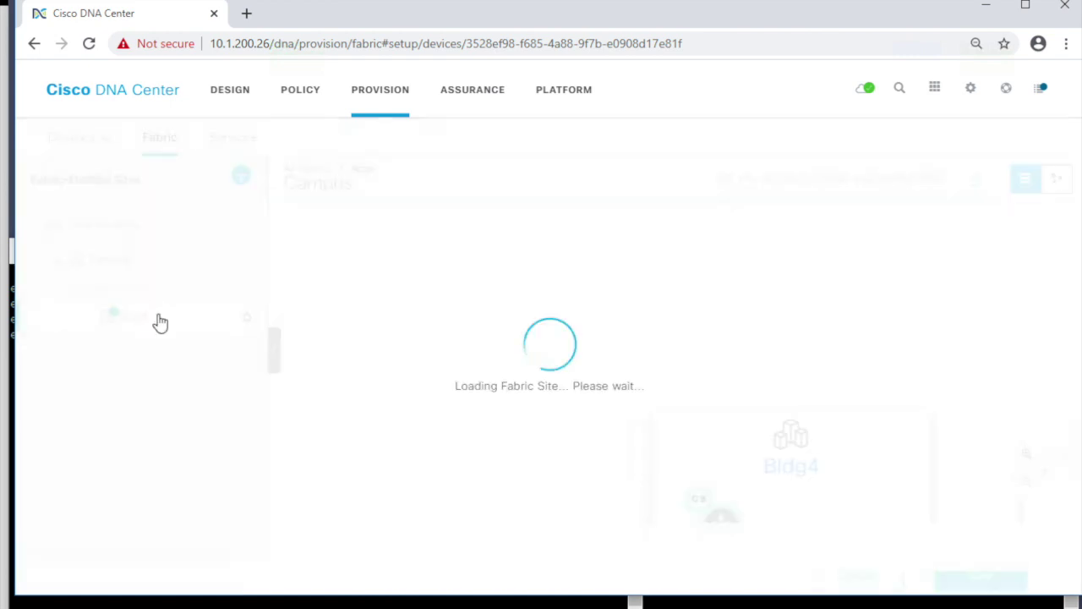
click(525, 228)
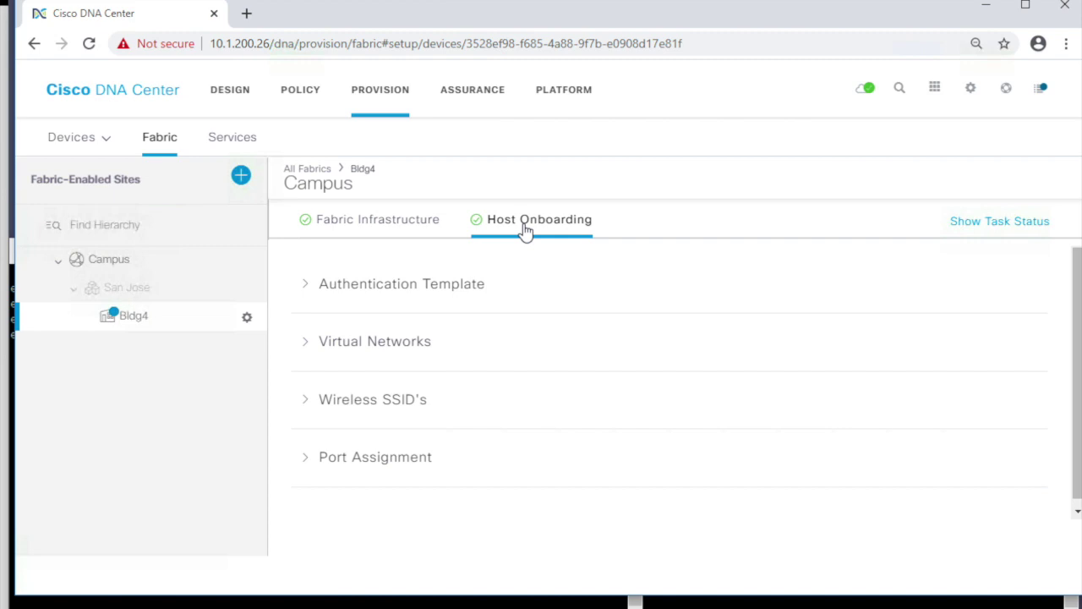
click(307, 285)
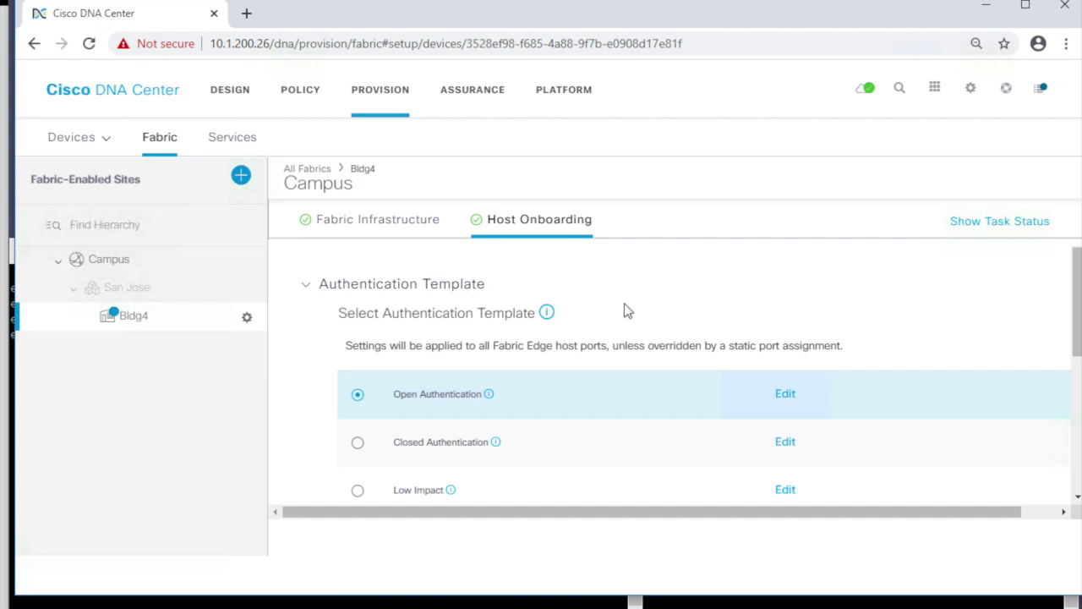
scroll(623, 310, down, 1)
scroll(624, 303, down, 1)
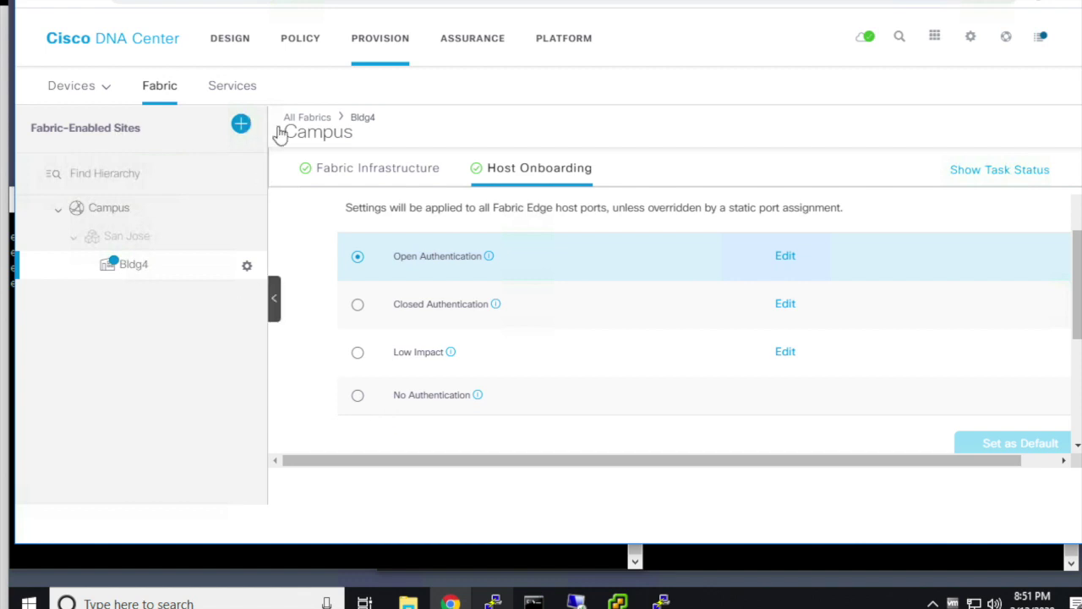
- Inspect the member interfaces and protocol of Port-channel1 on edgesand.securitydemo.net in the fabric infrastructure, leaving without saving
click(377, 172)
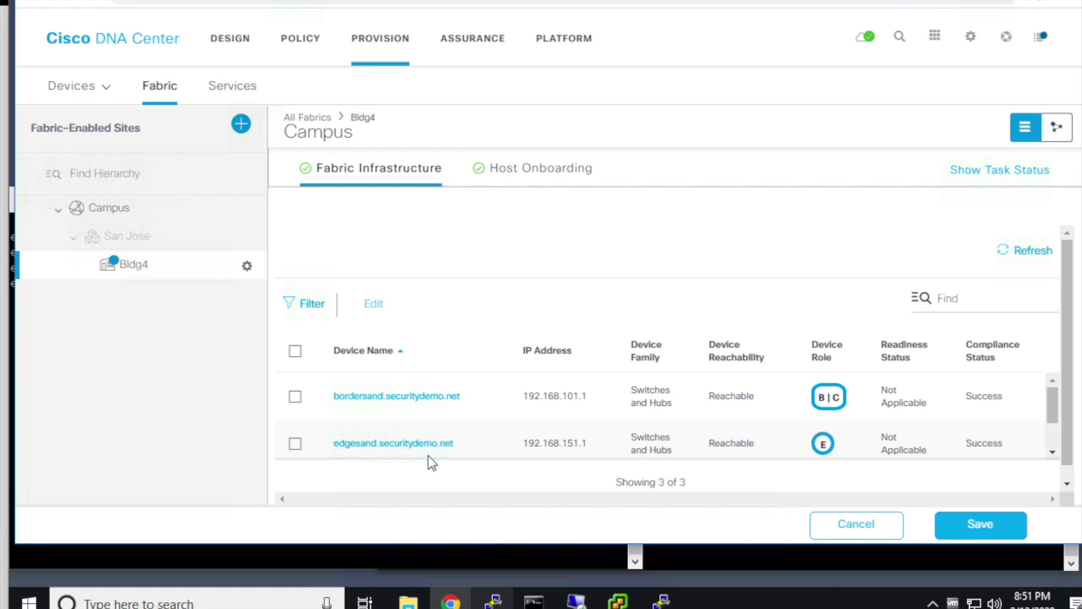
click(395, 446)
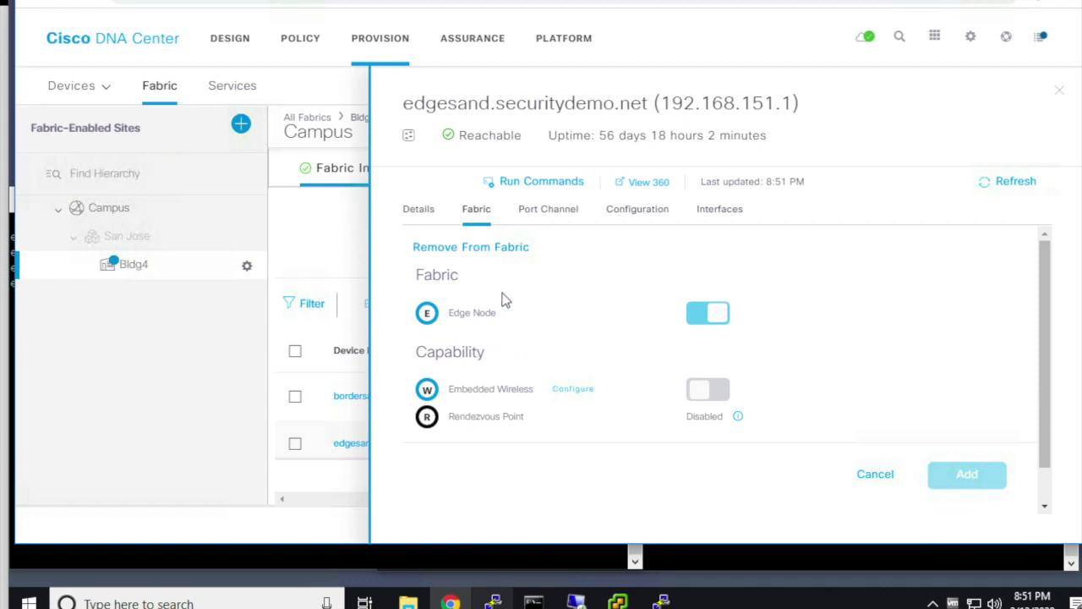
click(558, 214)
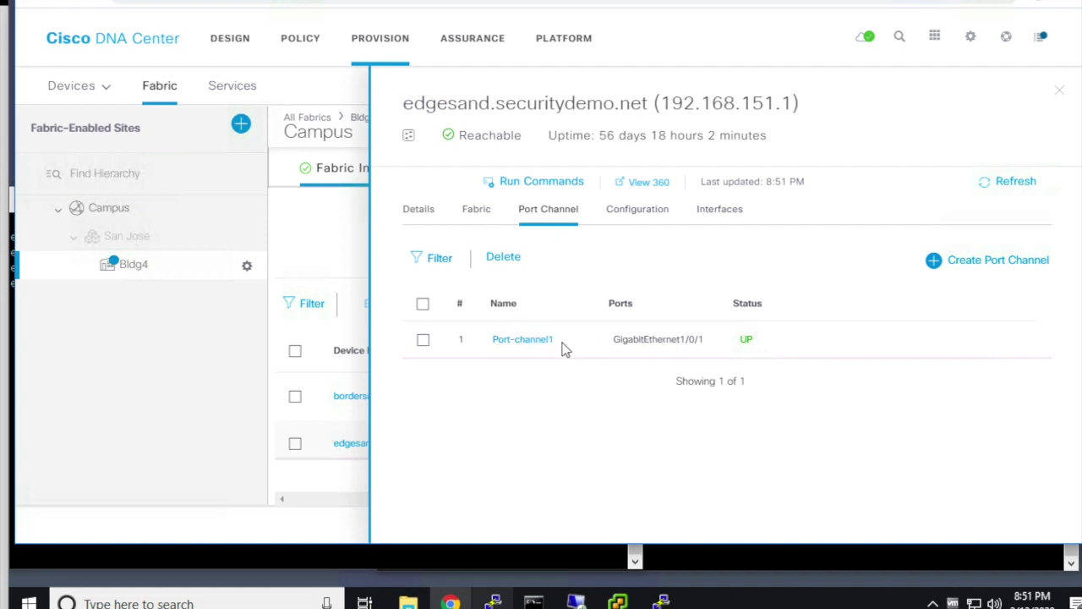
click(529, 342)
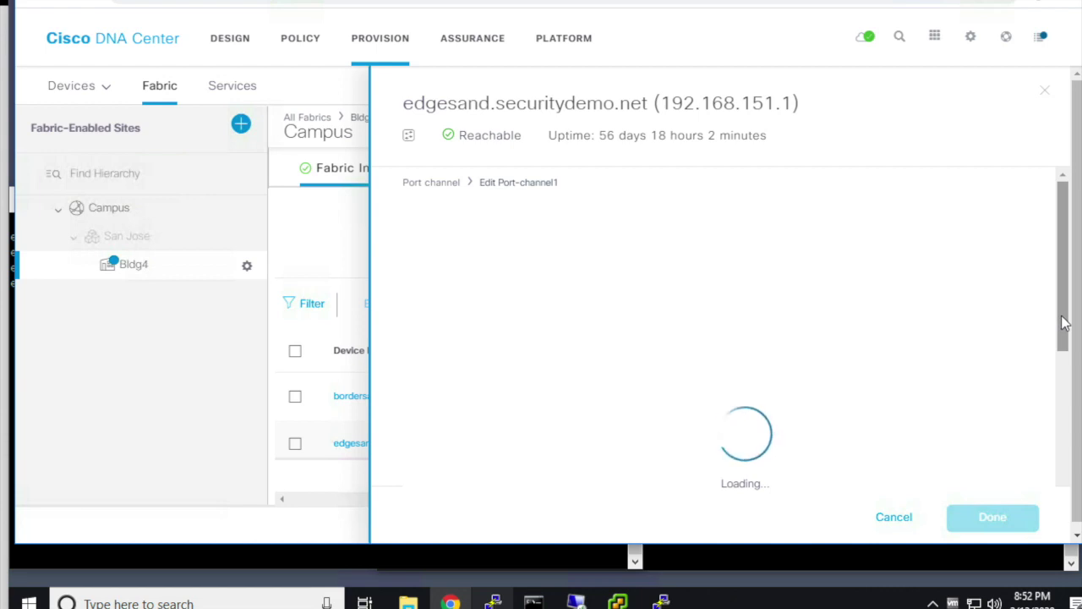
drag(1063, 317, 1069, 486)
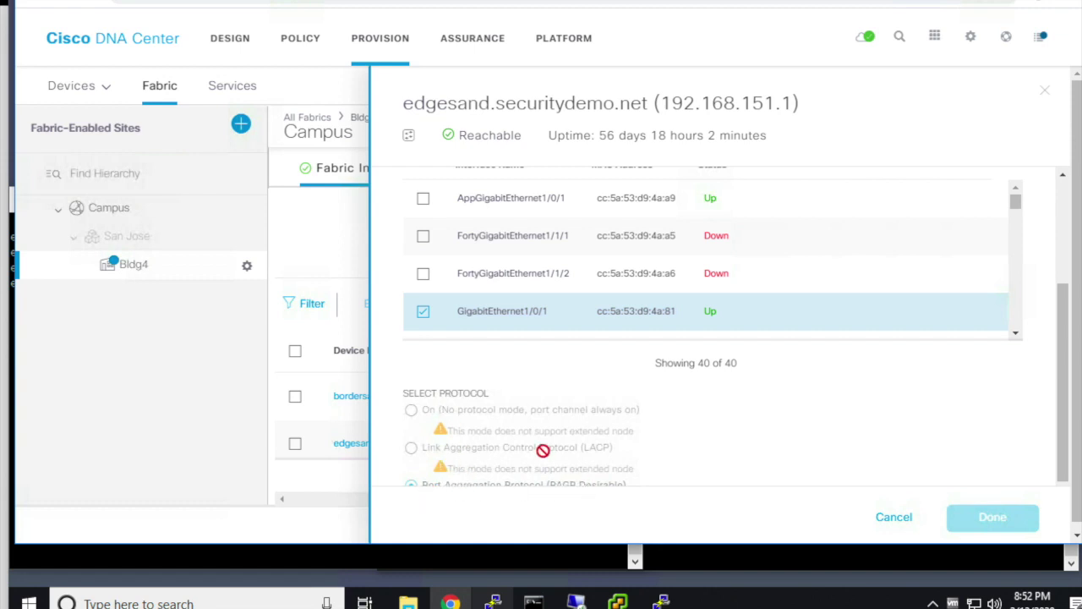
click(894, 518)
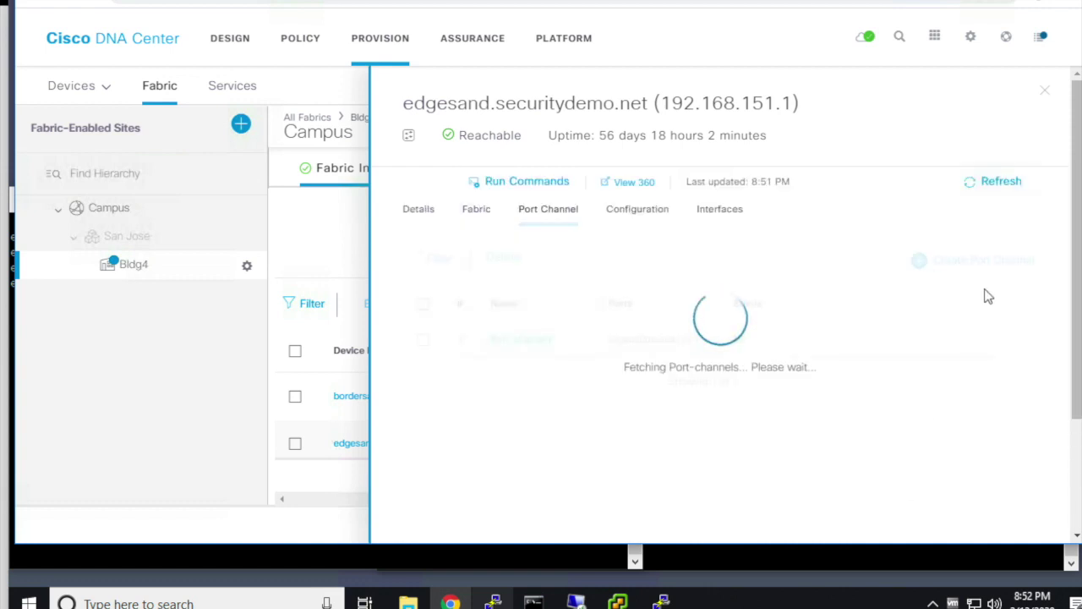
click(1059, 93)
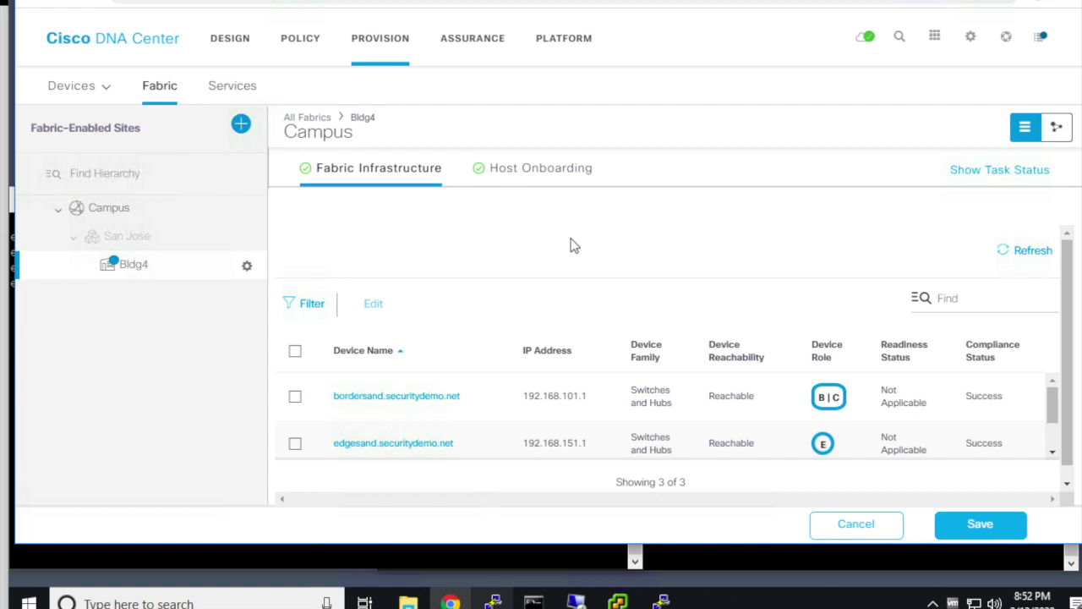
- Check Port-channel1's port assignment on the edgesand switch in host onboarding, choosing Extended Node as connected device type, then cancel the edit
click(527, 172)
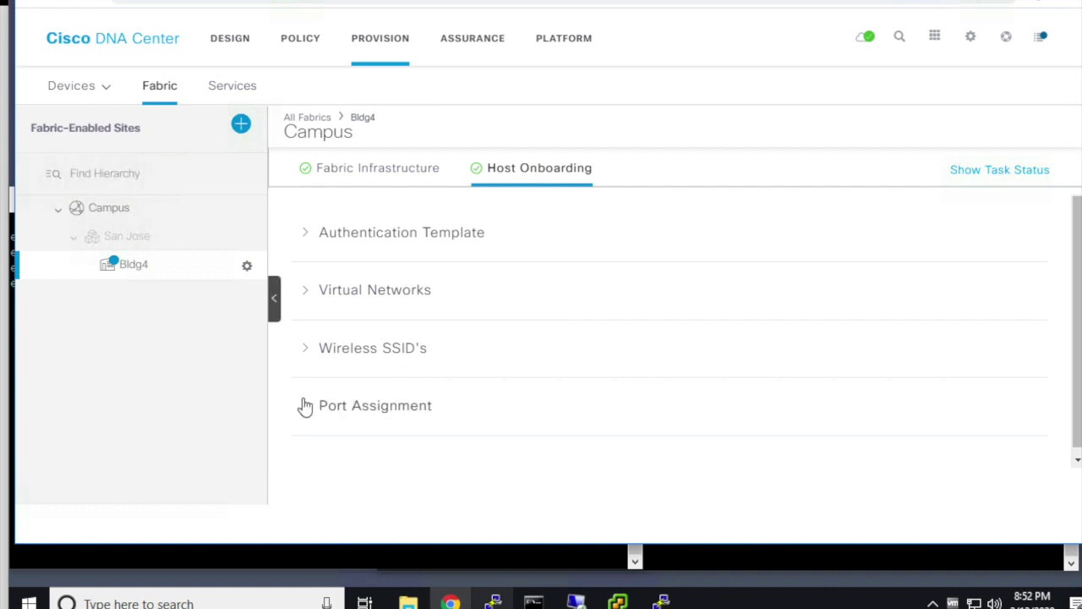
click(306, 406)
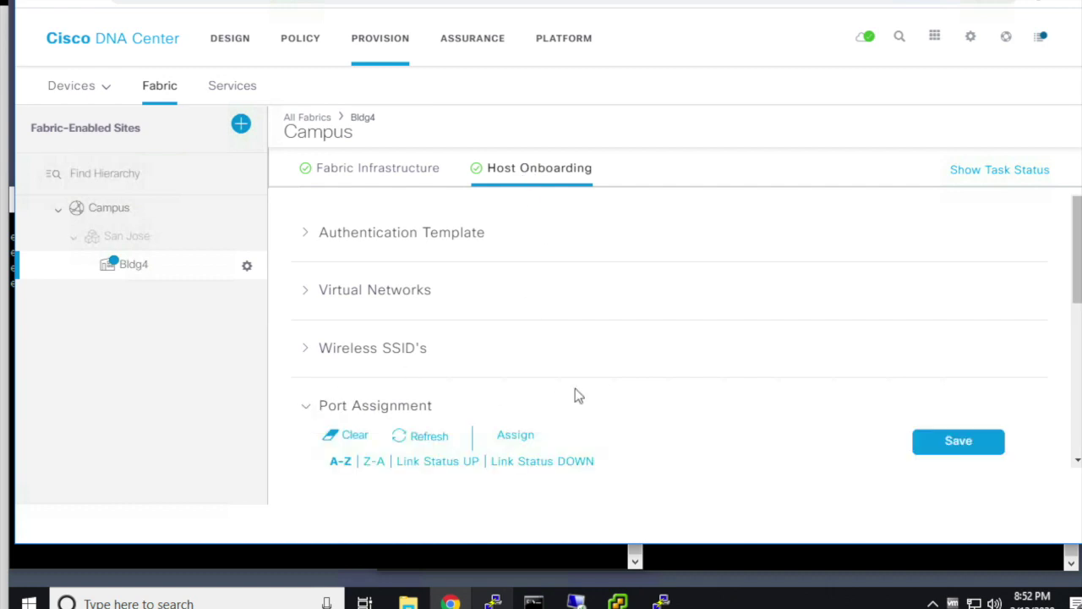
scroll(575, 388, down, 2)
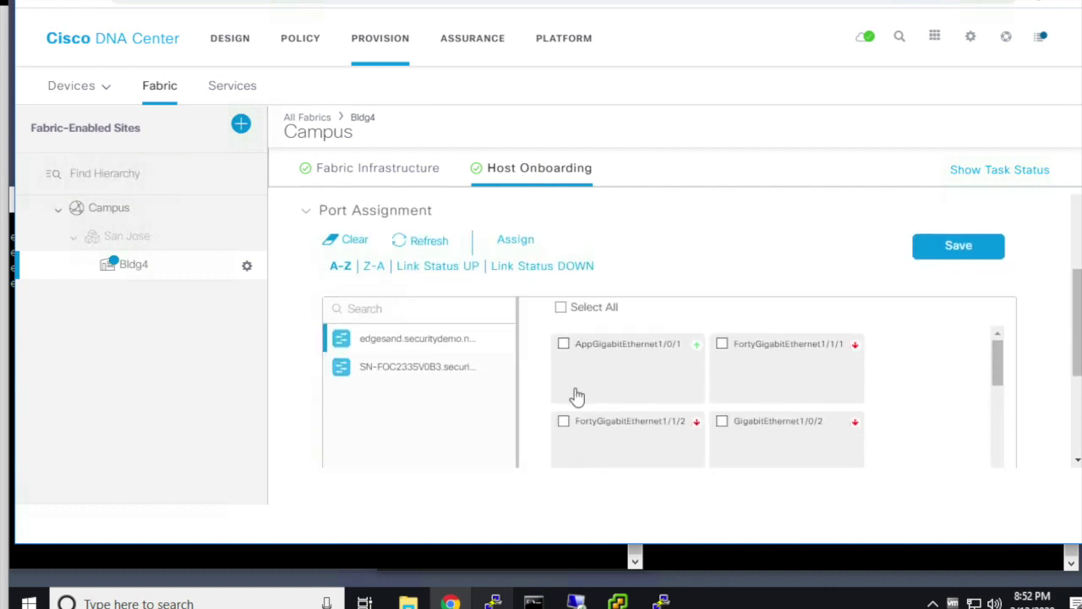
scroll(575, 395, down, 1)
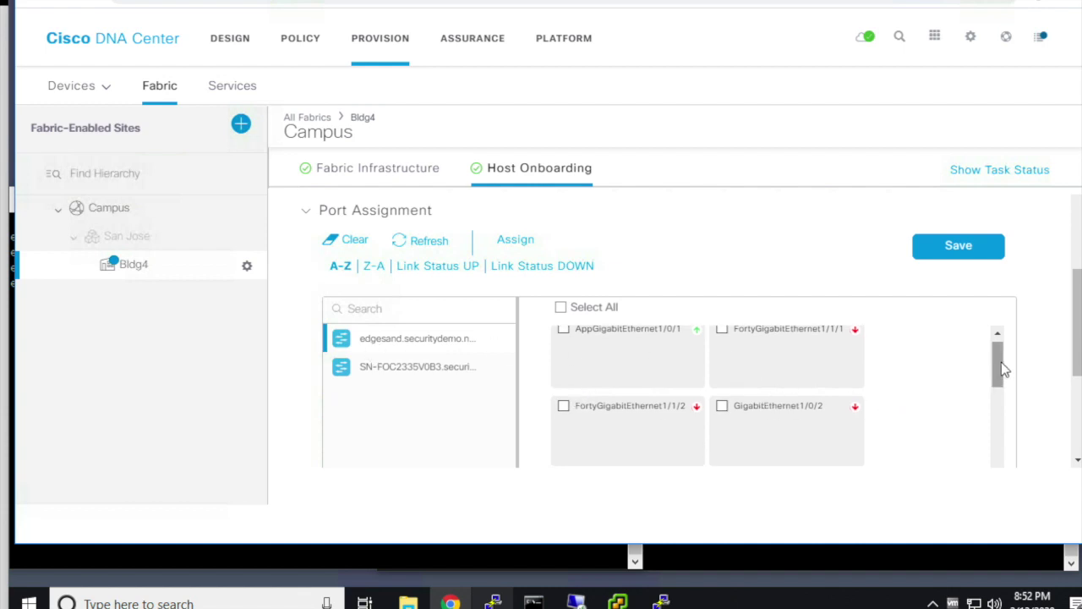
drag(1001, 363, 996, 501)
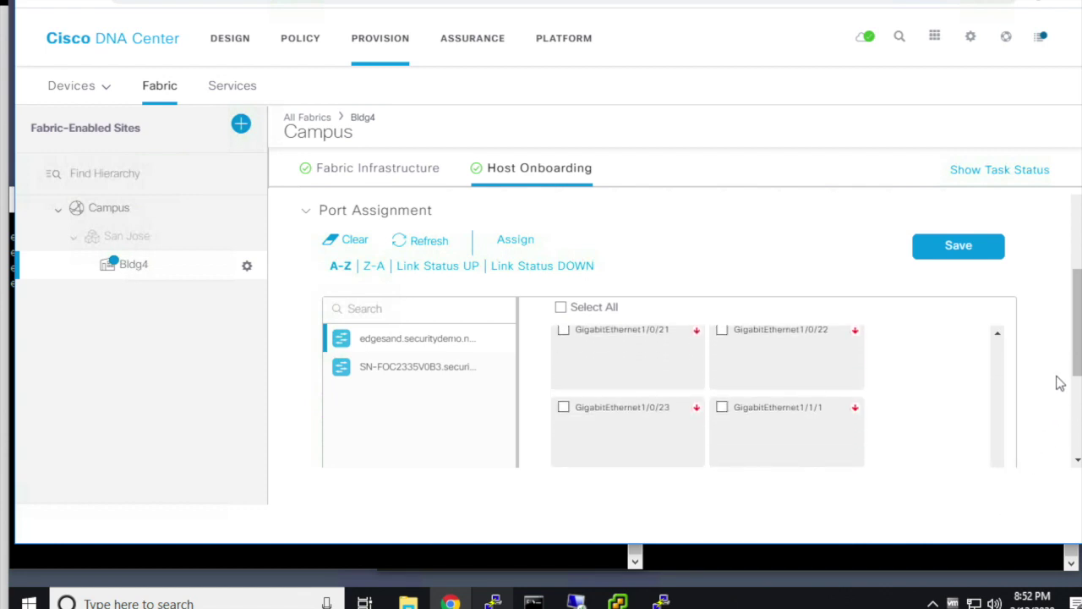
drag(1078, 363, 1078, 425)
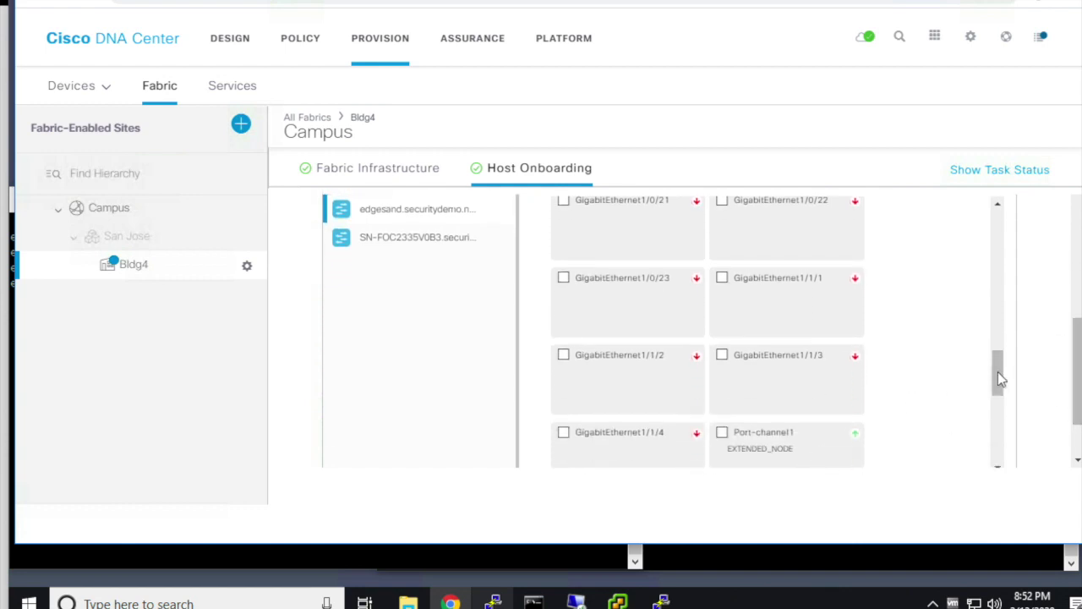
drag(1000, 385, 1000, 402)
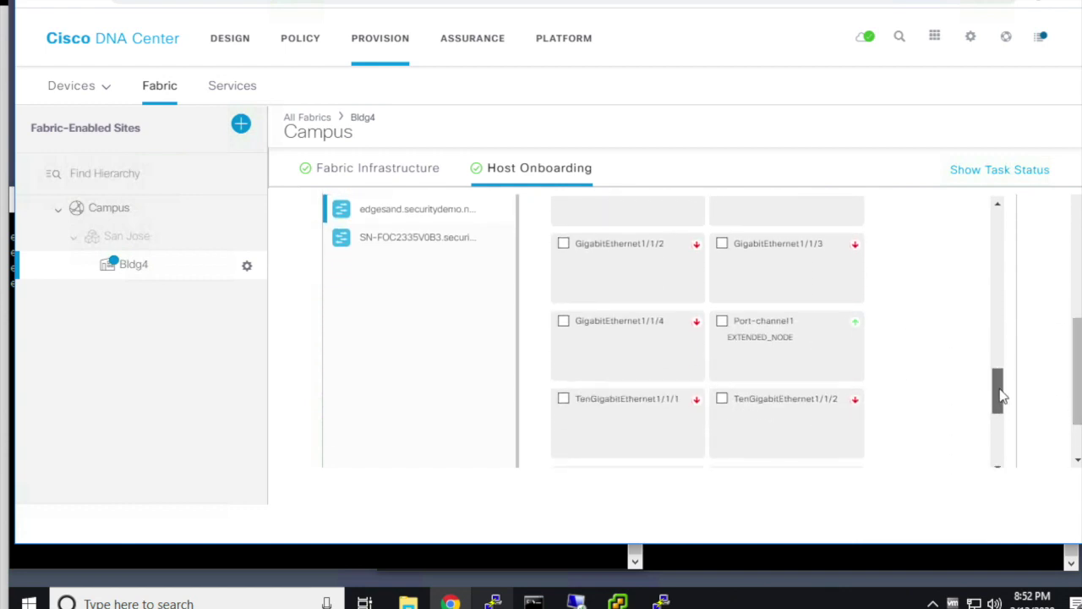
click(757, 328)
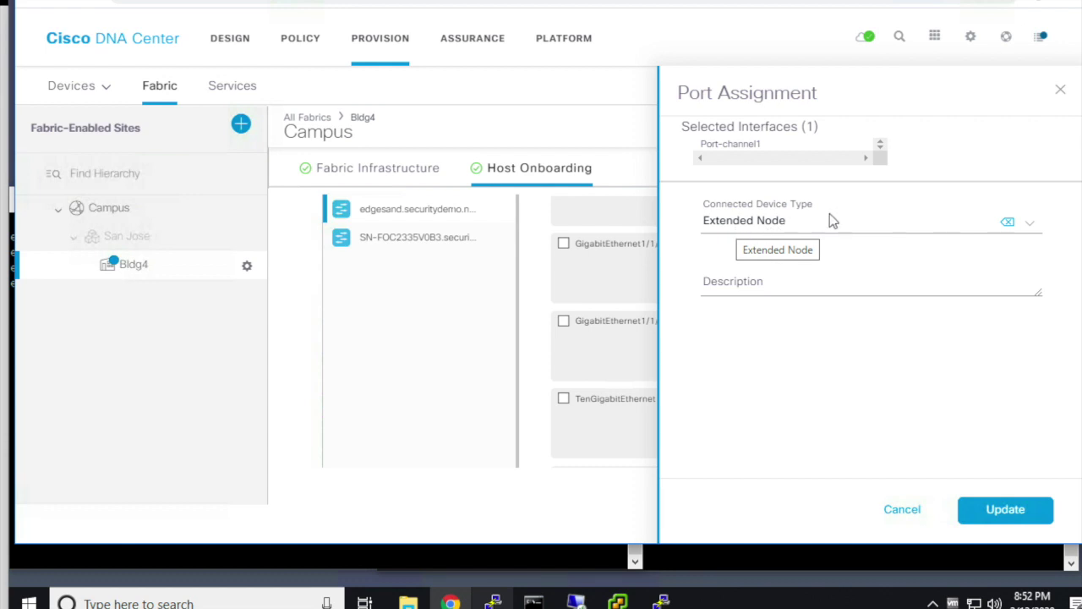
click(1030, 230)
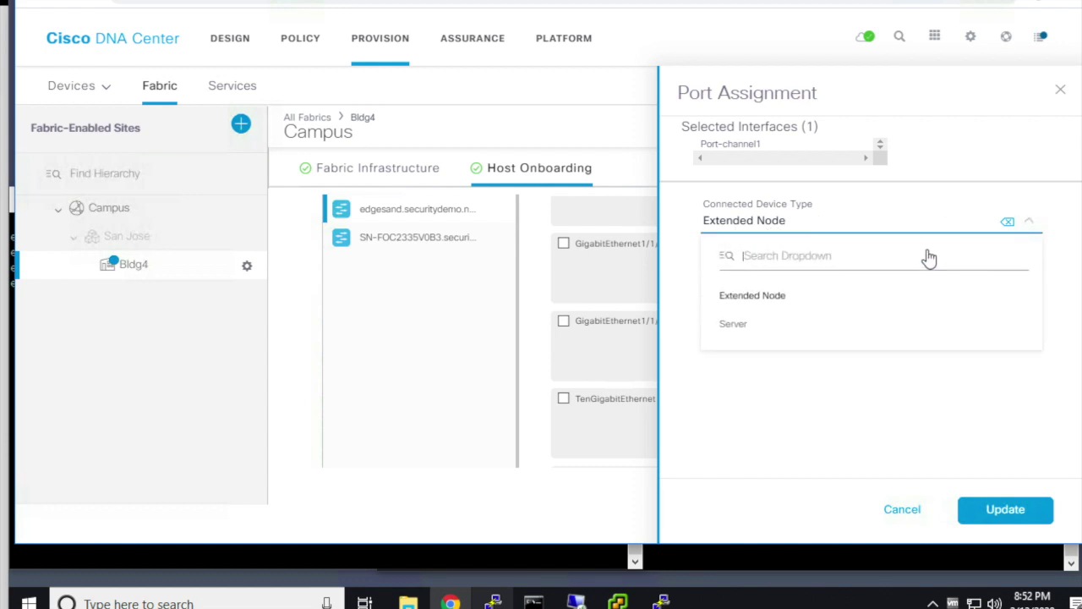
click(779, 302)
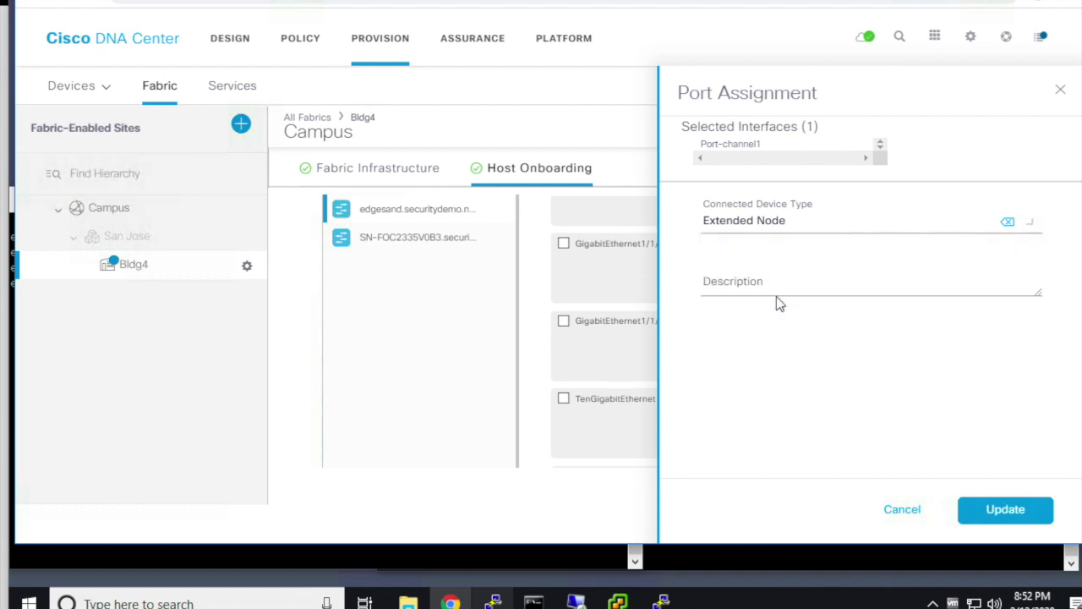
click(902, 509)
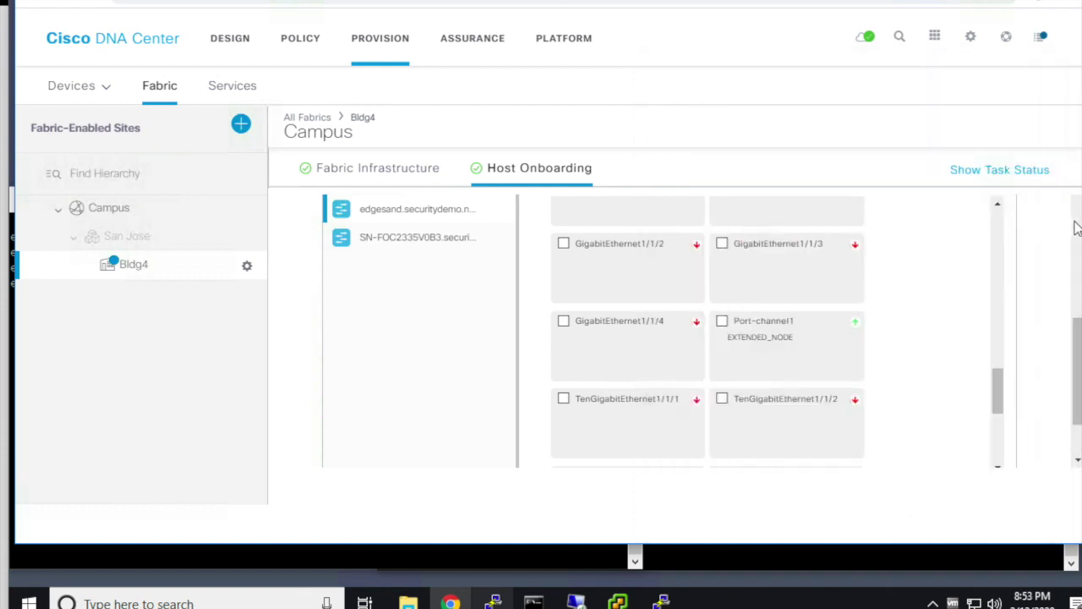
- Review the IP address pool associated with the INFRA_VN virtual network in Bldg4's host onboarding, and close it without saving
scroll(1077, 226, up, 5)
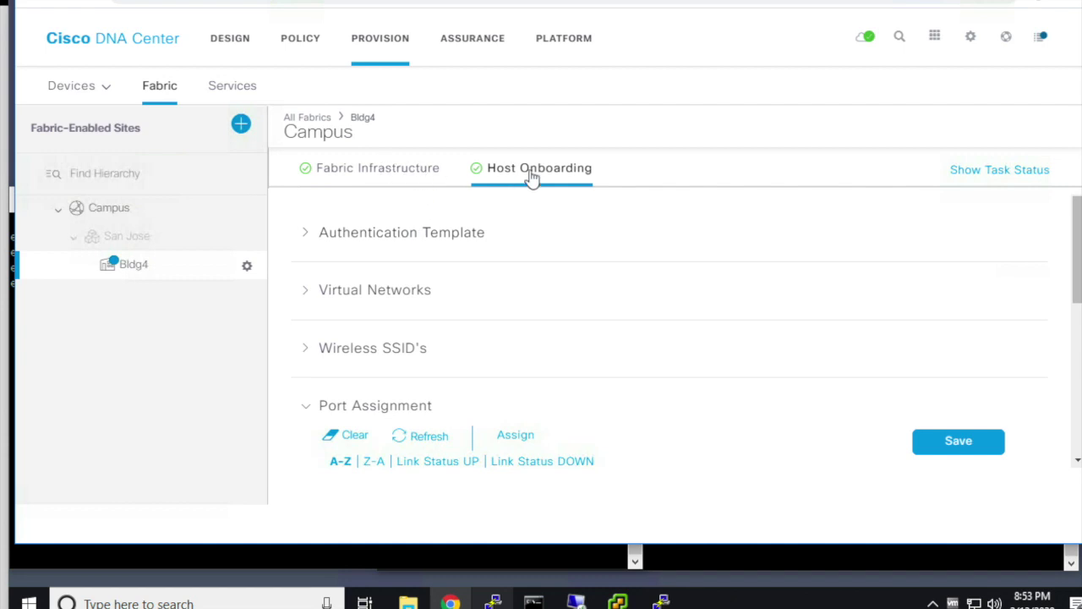
click(307, 293)
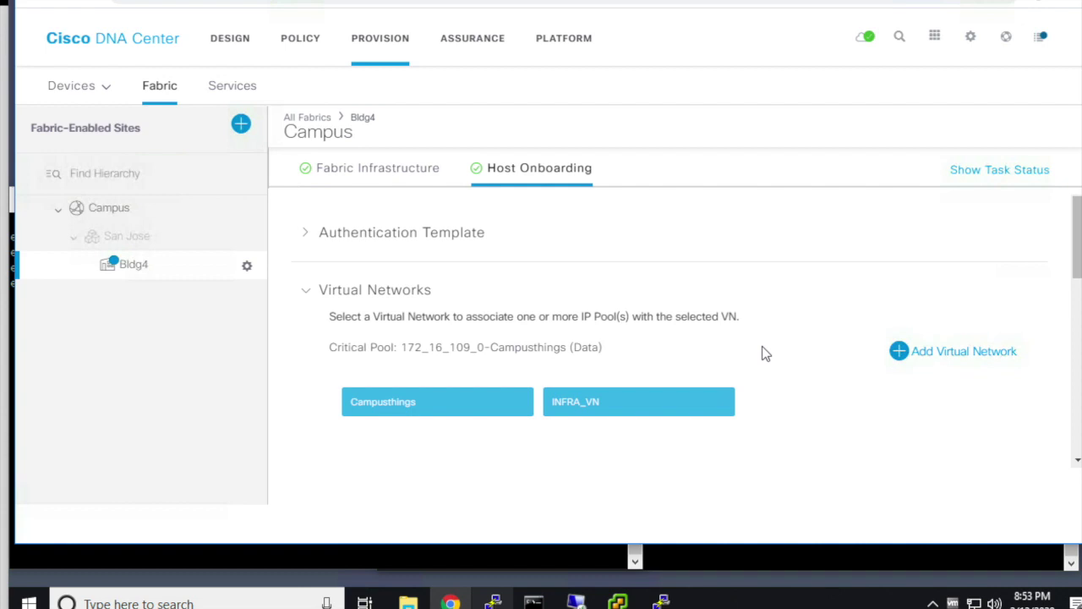
click(616, 410)
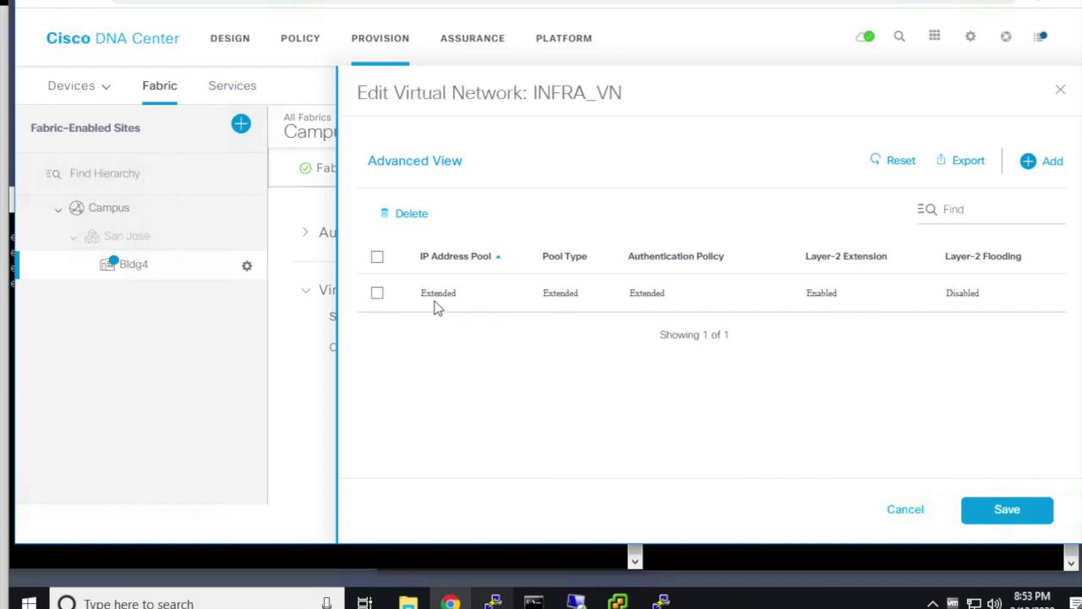
click(918, 514)
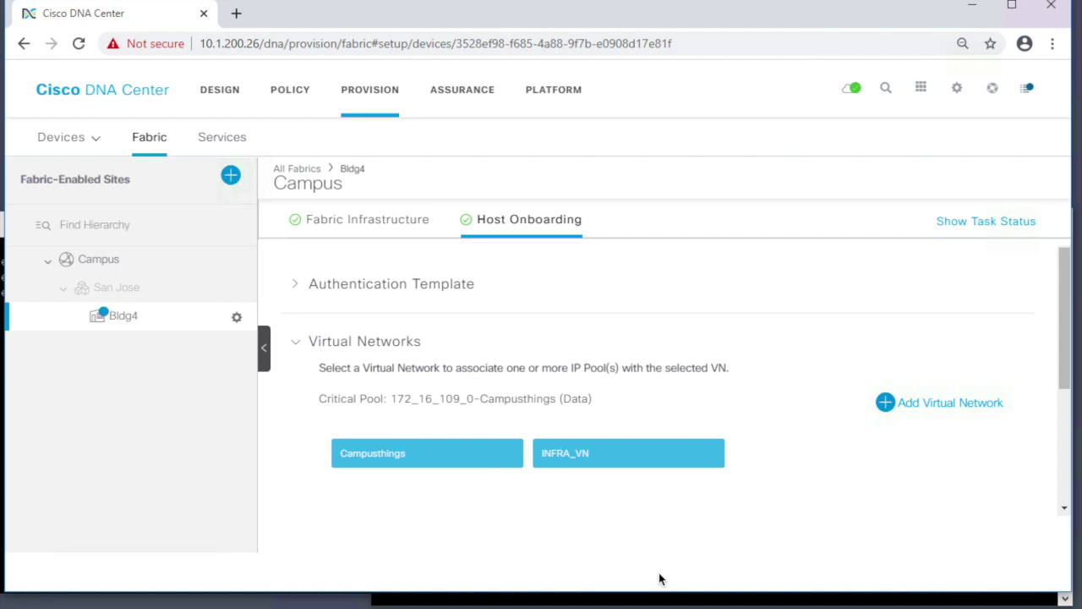
- View the details of the IE-3400-8T2S switch in the list of Plug and Play devices
click(87, 140)
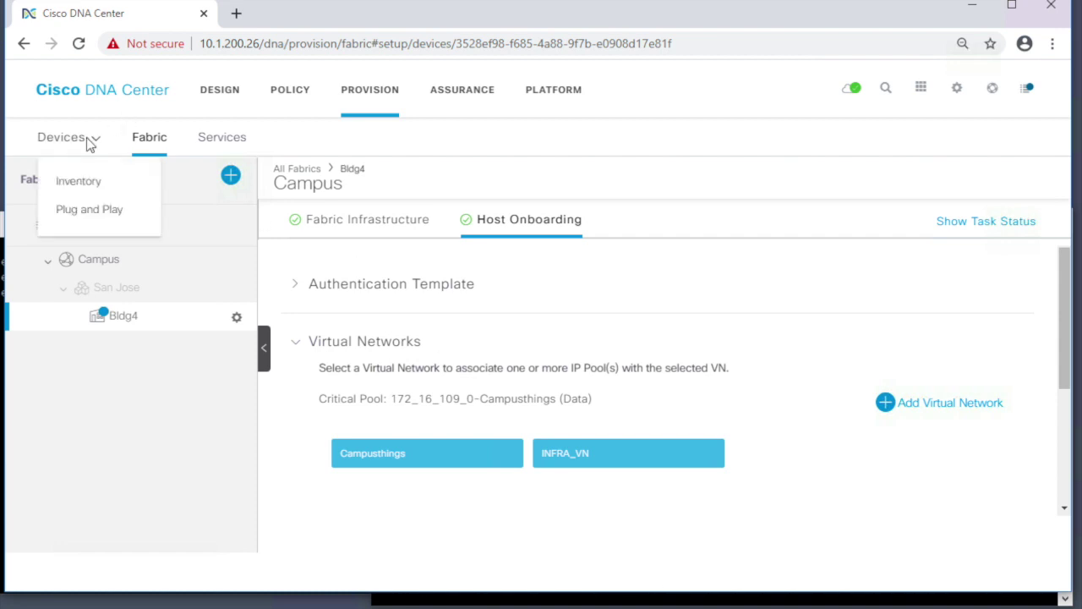
click(85, 212)
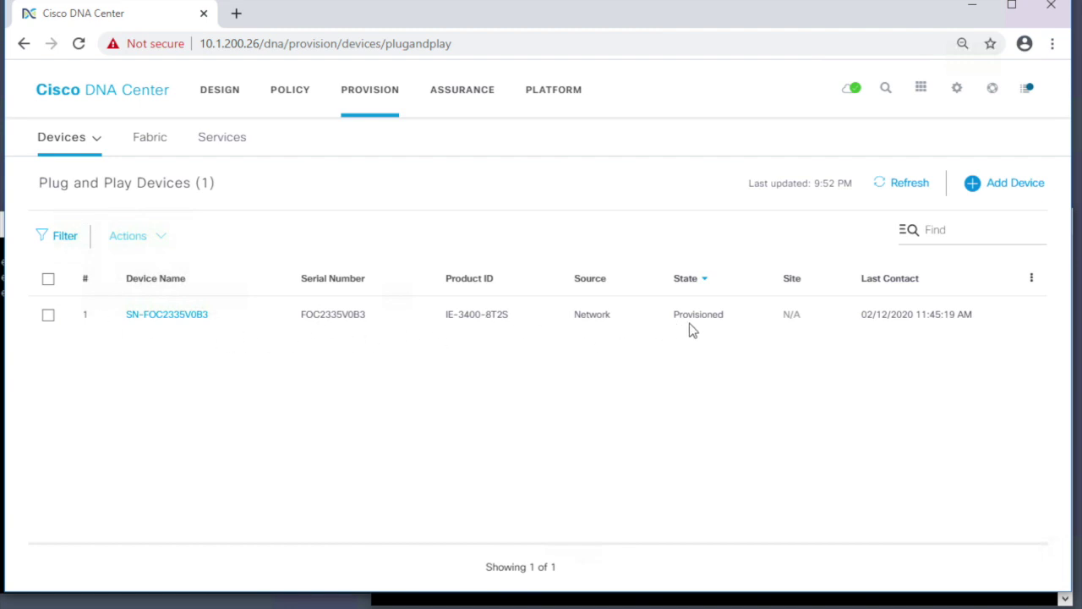
click(177, 322)
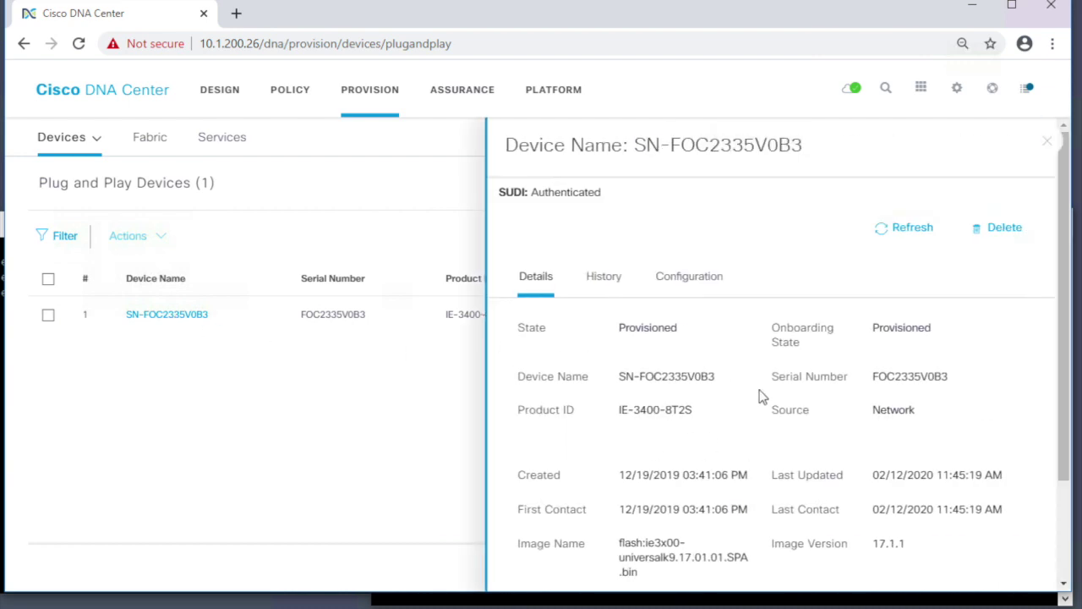
- Look through the history and configuration sections of the IE-3400-8T2S Plug and Play device
click(602, 283)
click(687, 282)
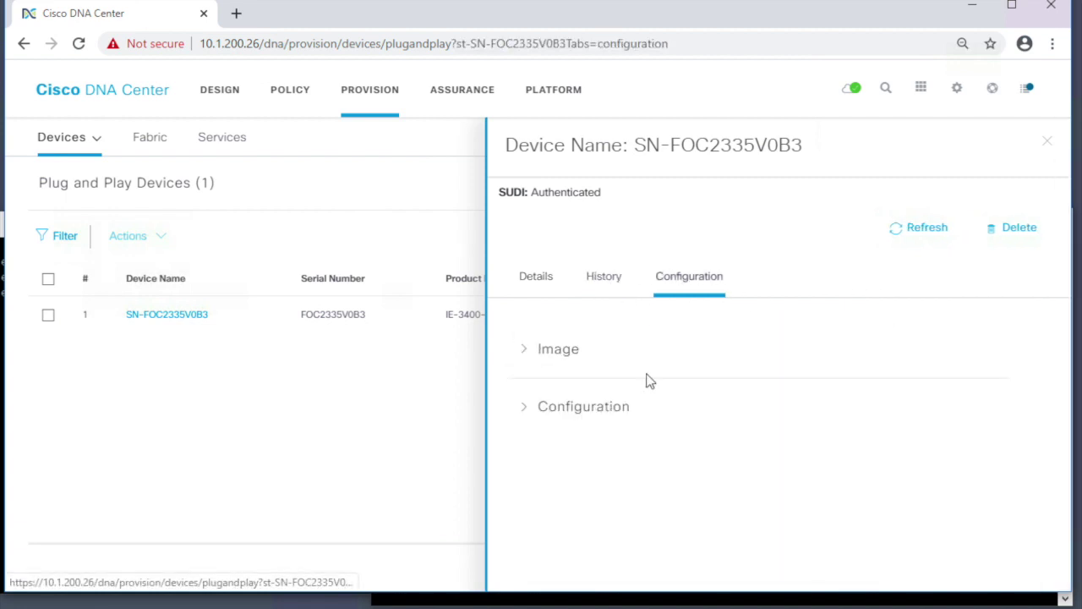
- Switch to the IE3400 terminal session and display the running configuration of interface g1/10 with "sh run int g1/10"
click(637, 602)
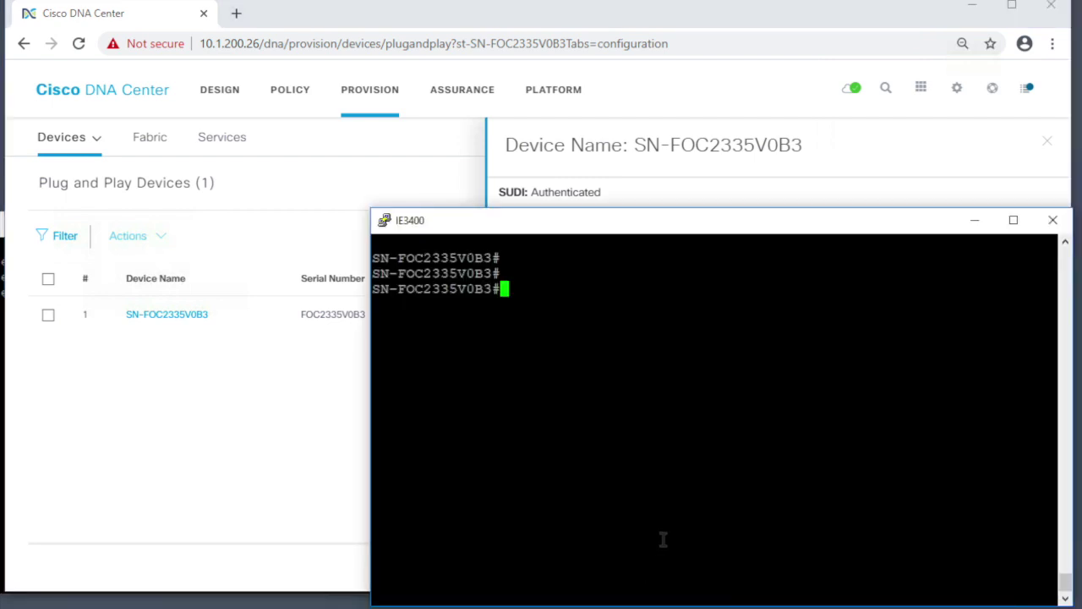
key(Return)
key(Return)
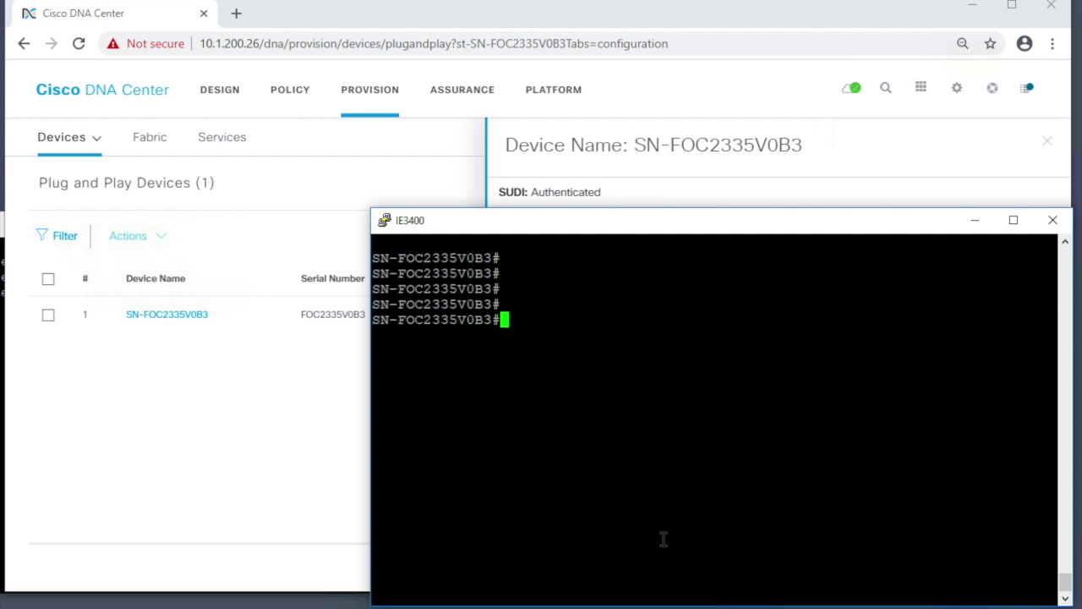
text(sh run i)
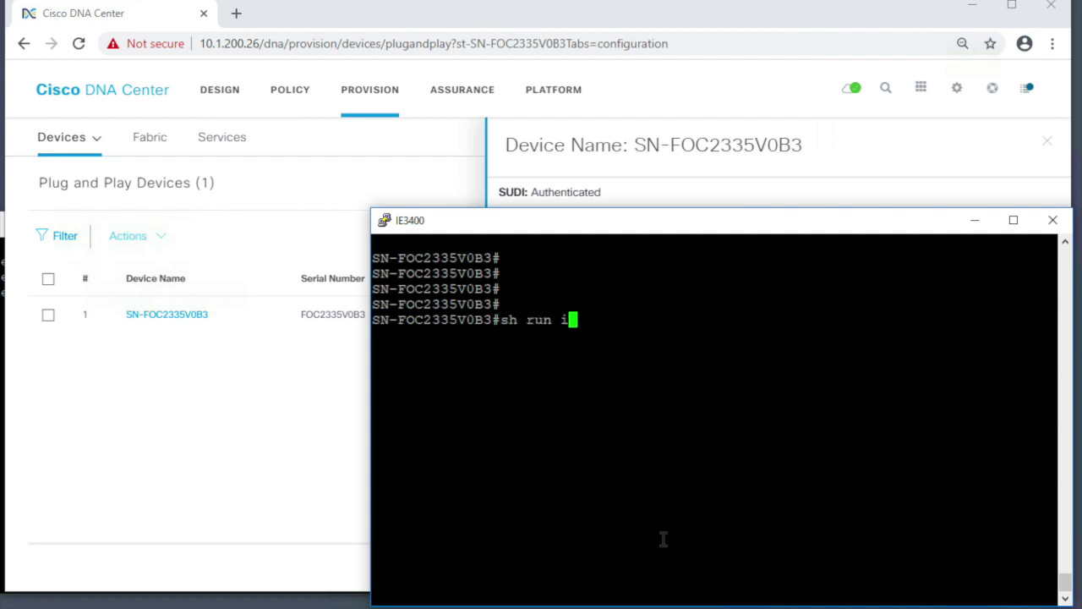
text(nt g1/10)
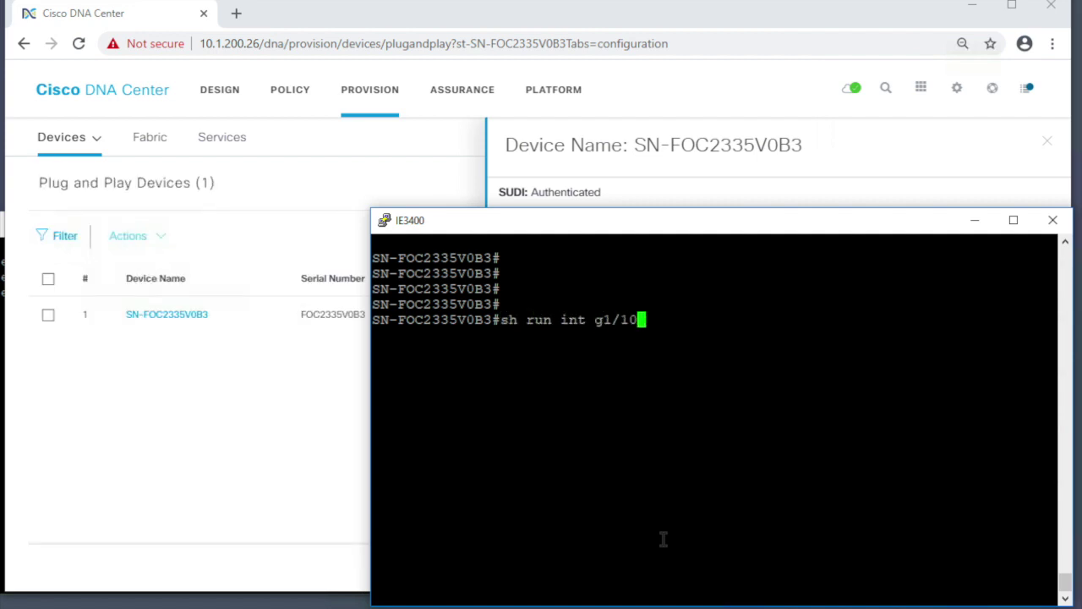
key(Return)
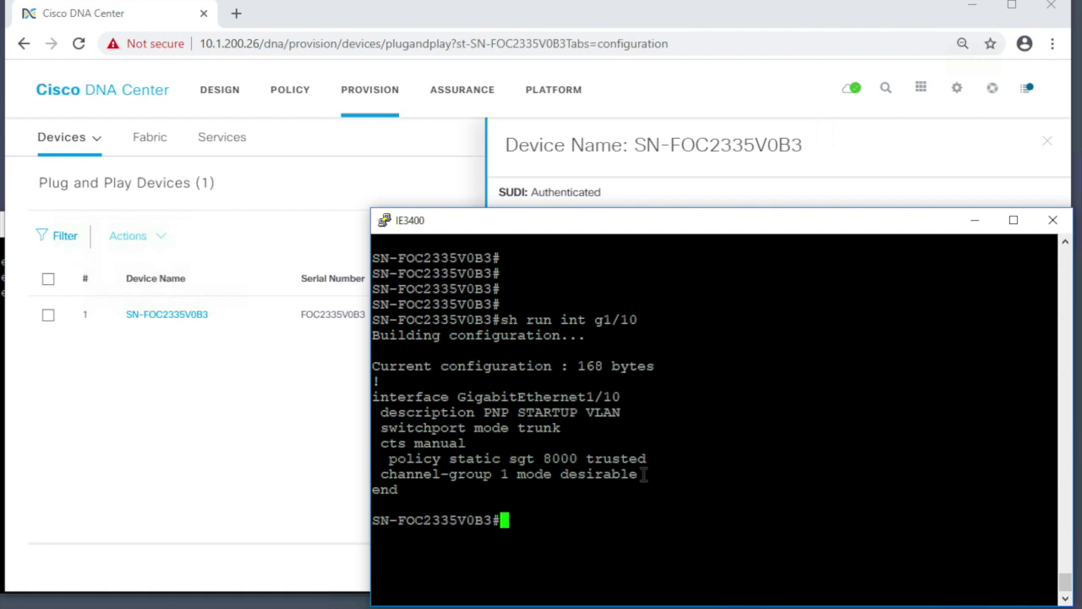
- Display the TrustSec PAC information on the IE3400 with "sh cts pacs"
text(sh cts pacs)
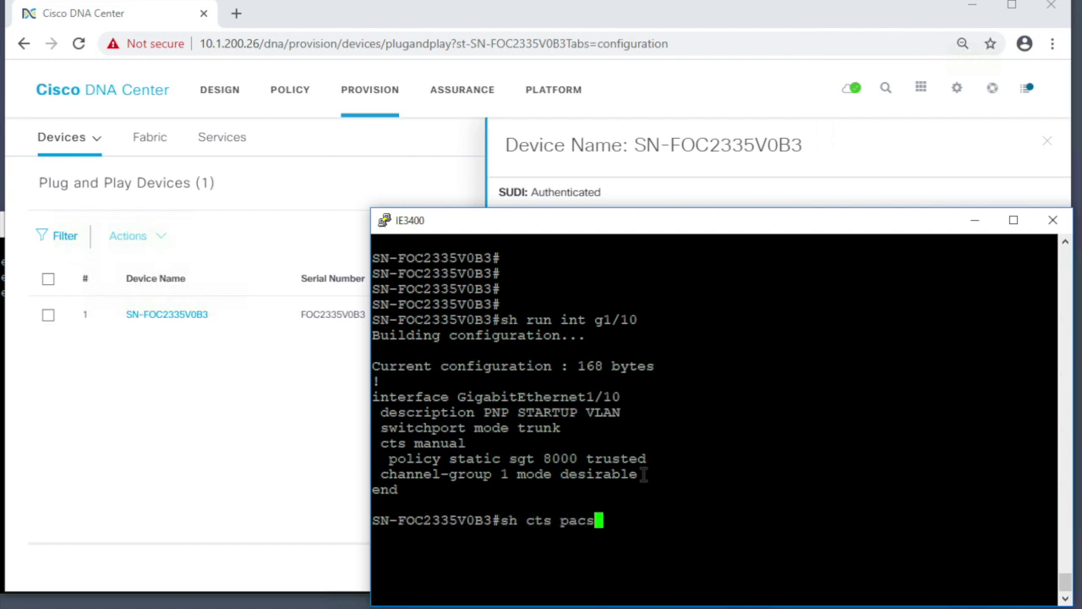
key(Return)
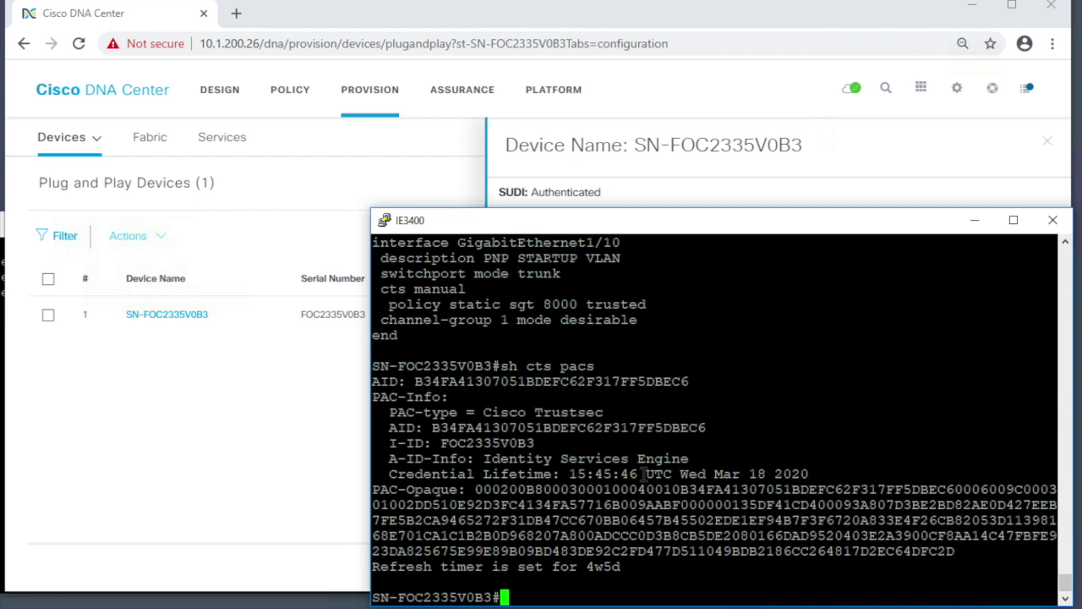
key(Return)
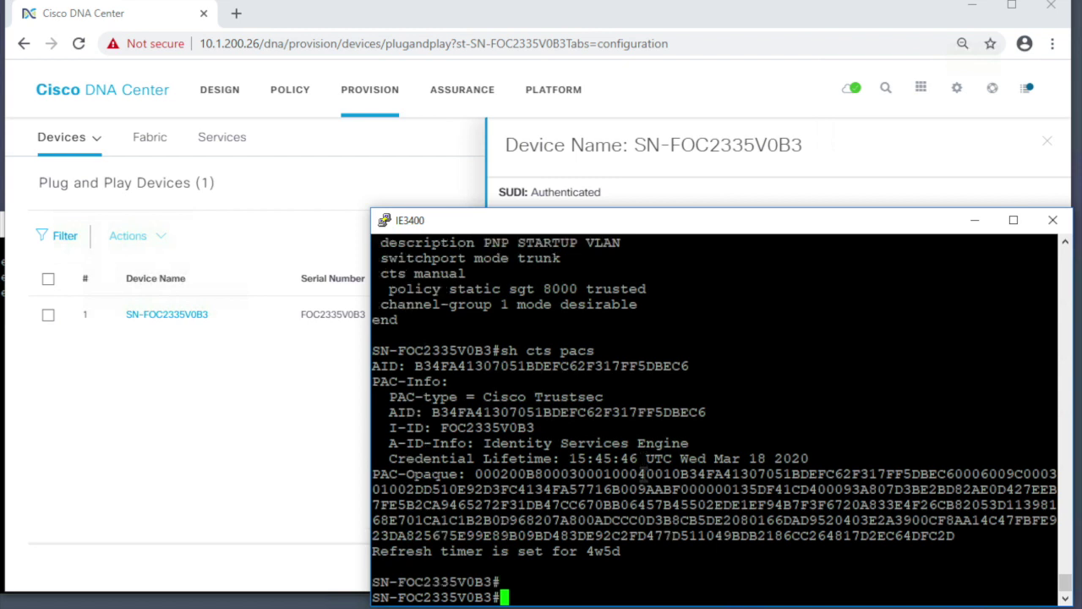
- Display the full TrustSec environment data on the IE3400 with "sh cts environment-data", paging through to the end
text(sh cts en)
text(v)
key(Tab)
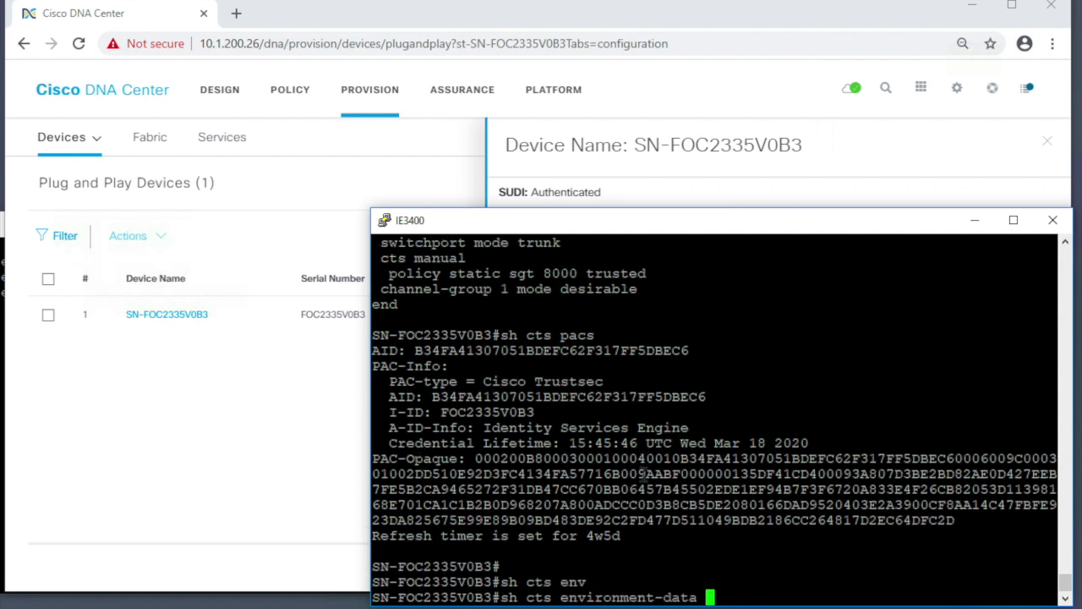
key(Return)
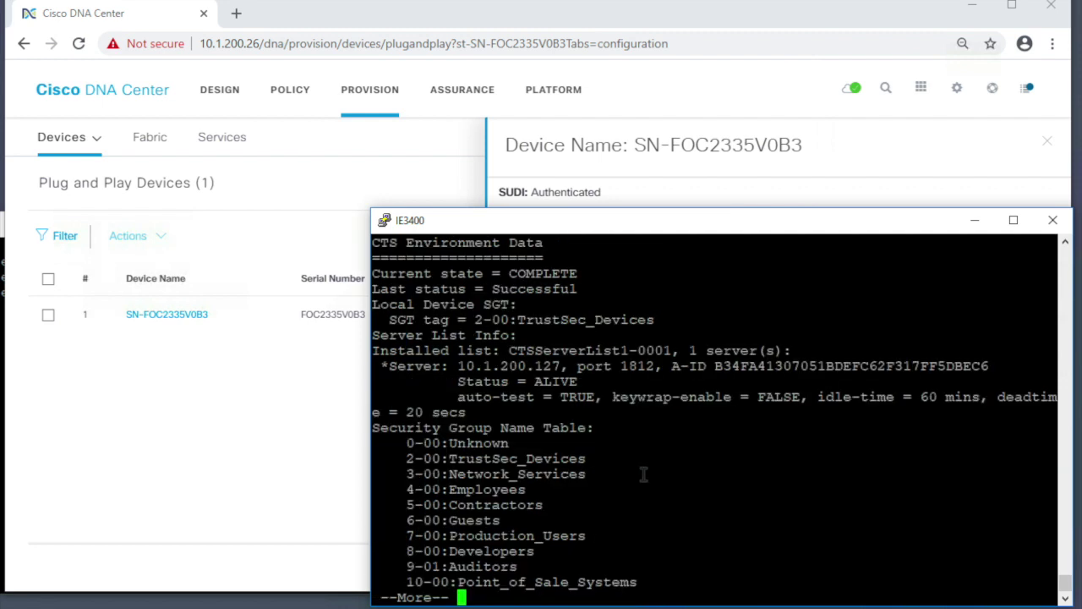
key(space)
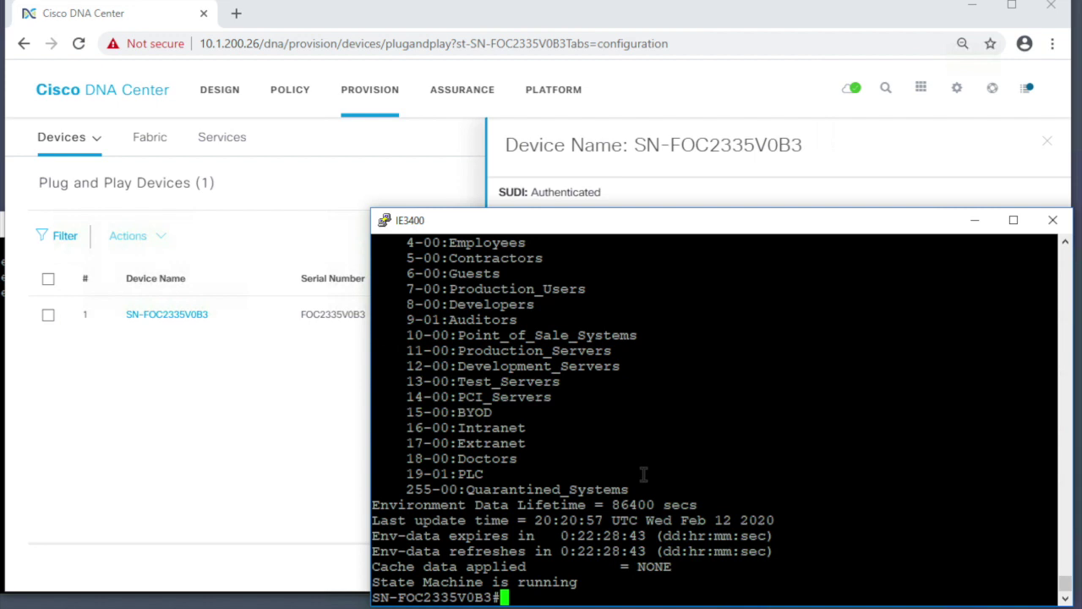
key(Return)
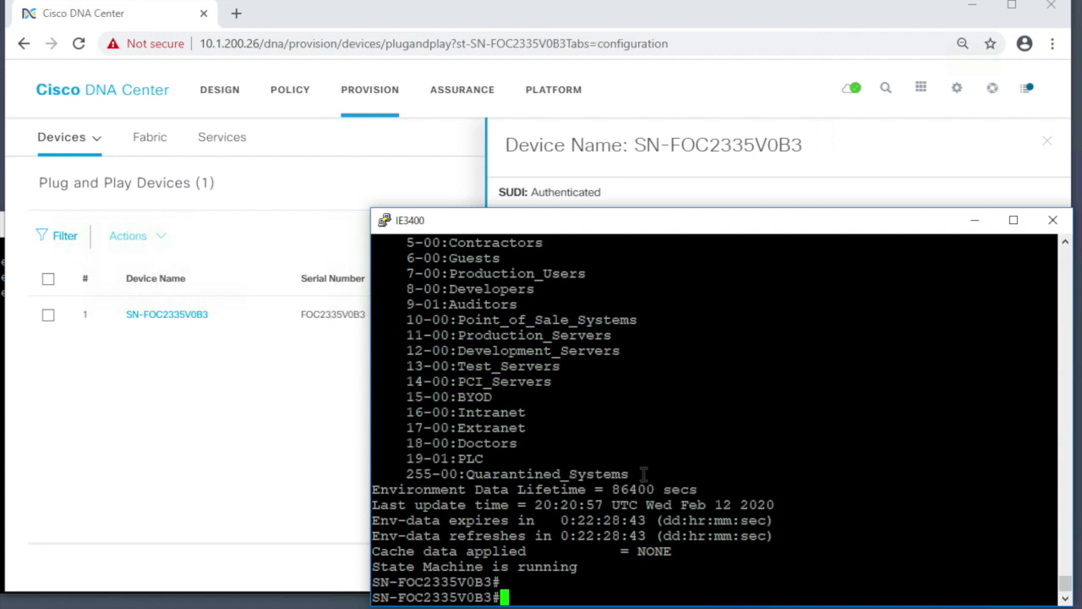
- List all IP-to-SGT bindings on the IE3400 with "sh cts role-based sgt-map all"
text(sh cts role)
key(Tab)
text(sgt-`)
key(BackSpace)
key(Tab)
text(all)
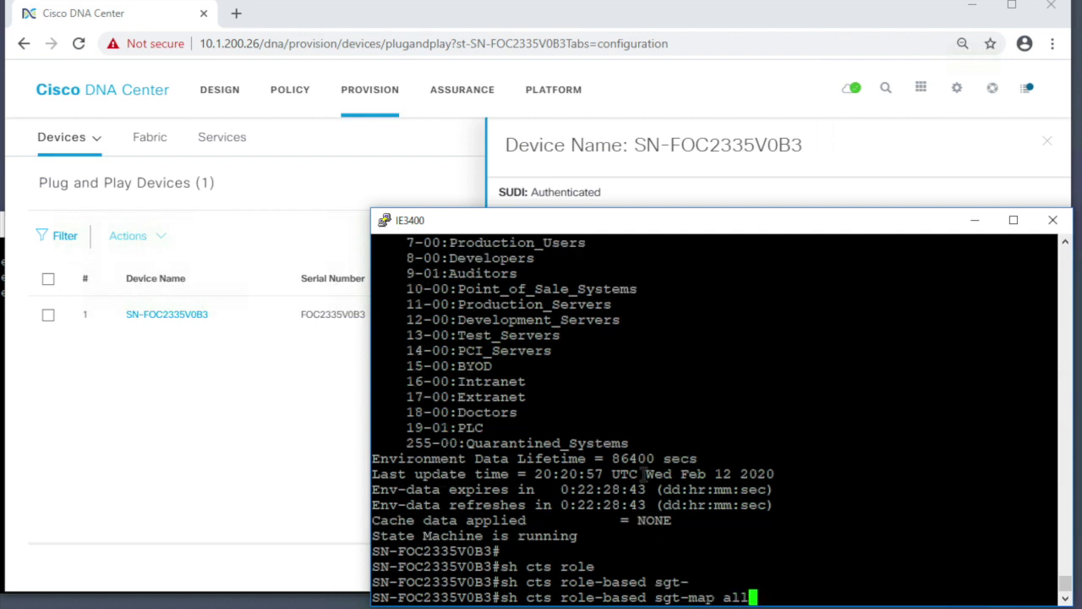
key(Return)
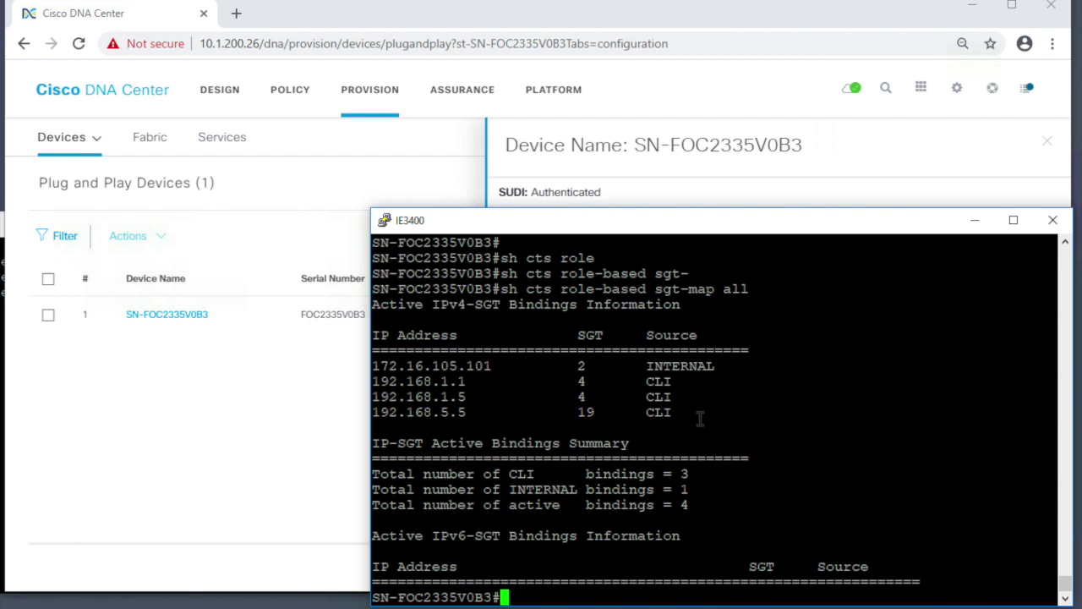
key(Return)
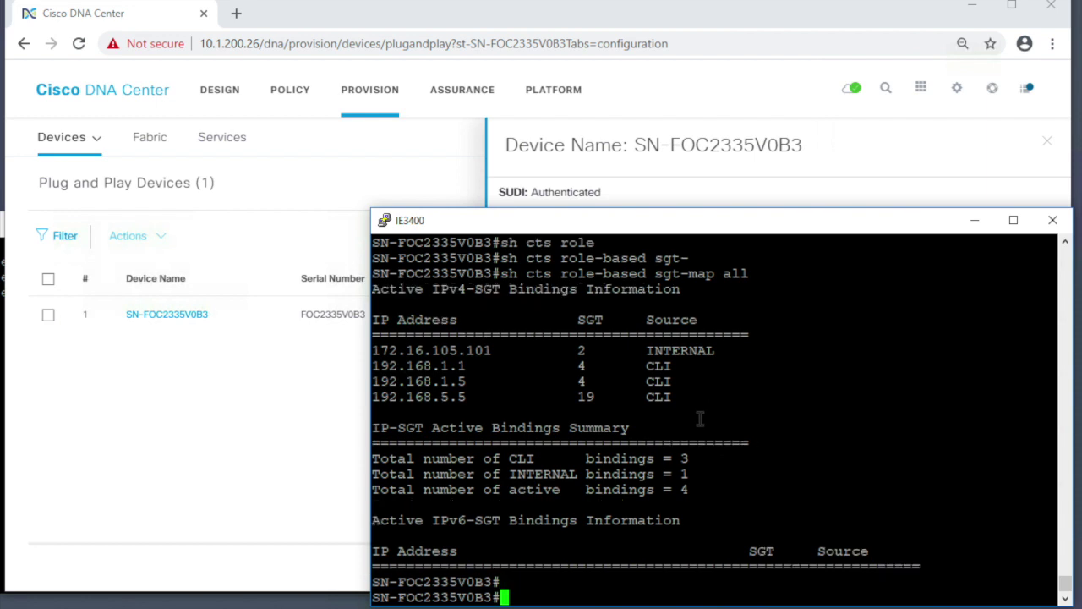
- Display the TrustSec policies with "sh cts role-based permissions" and highlight the entry from group 4:Employees to group 19:PLC
text(sh cts role)
key(Tab)
text(perm)
key(Tab)
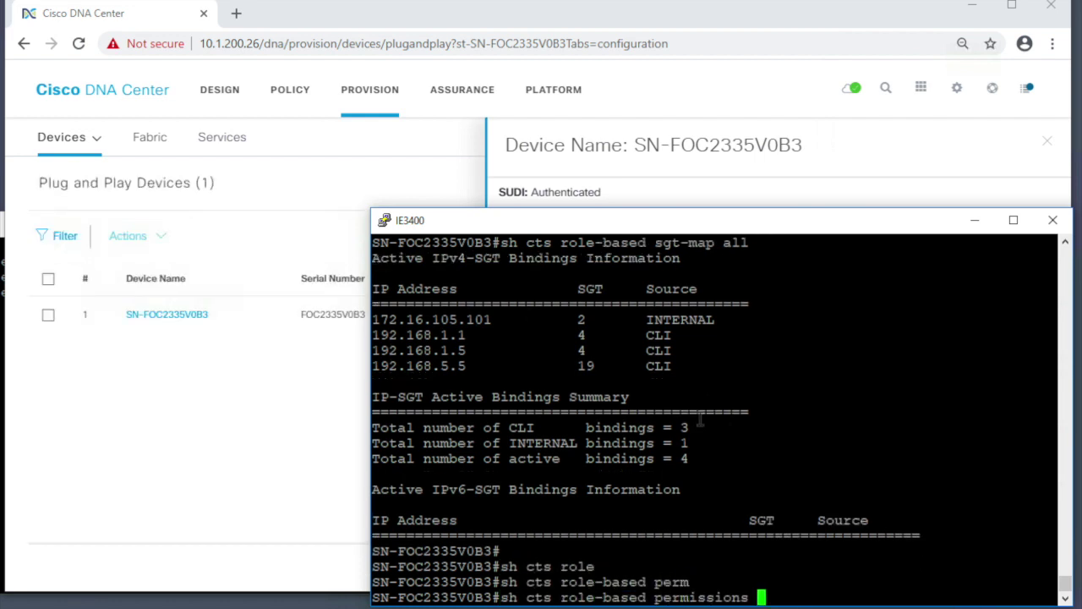
key(Return)
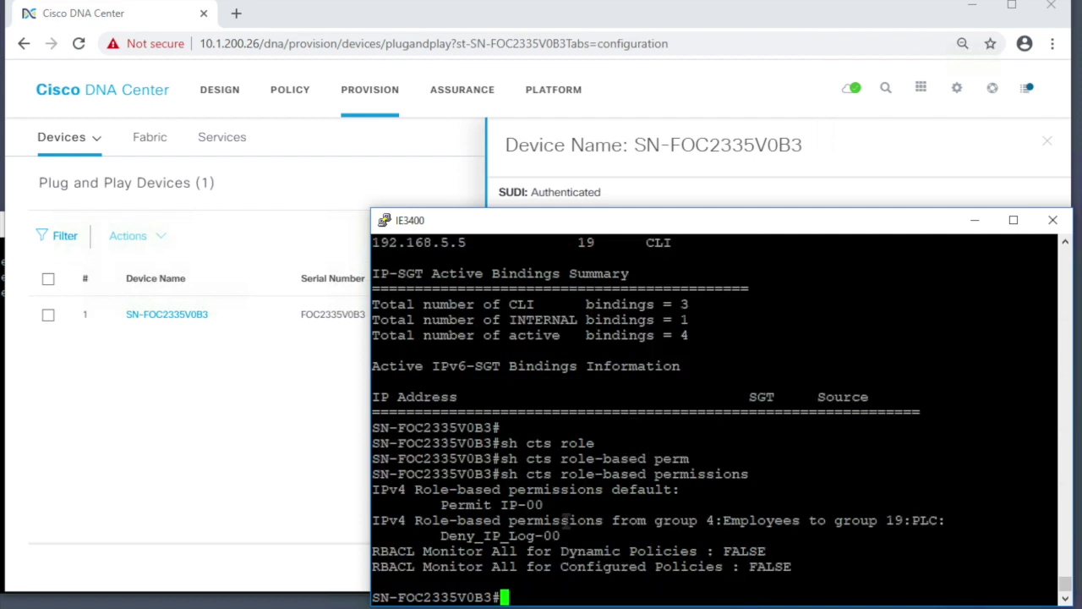
drag(570, 521, 628, 539)
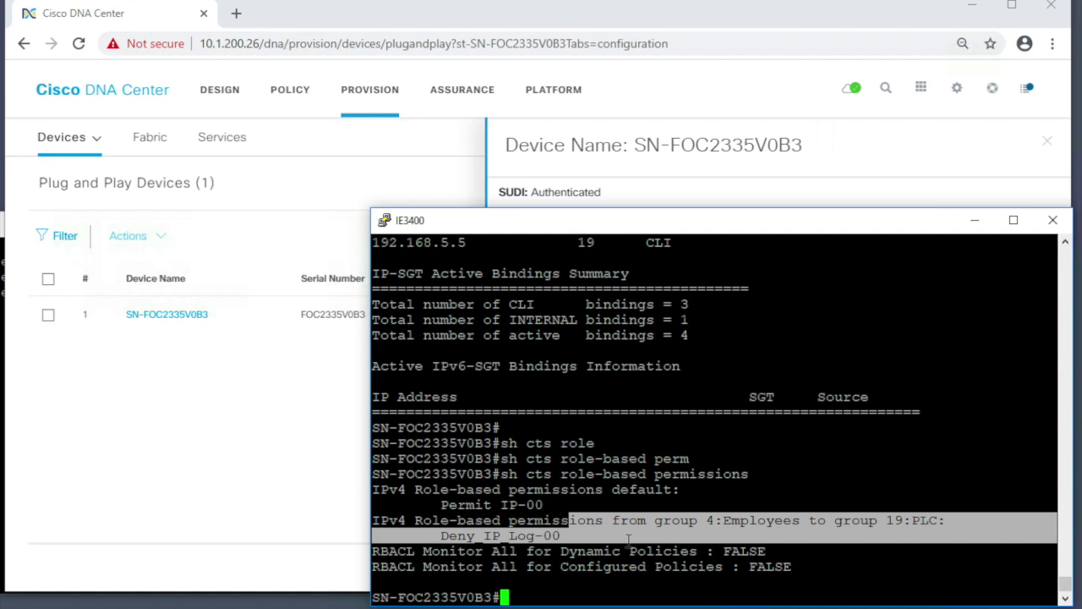
right_click(664, 543)
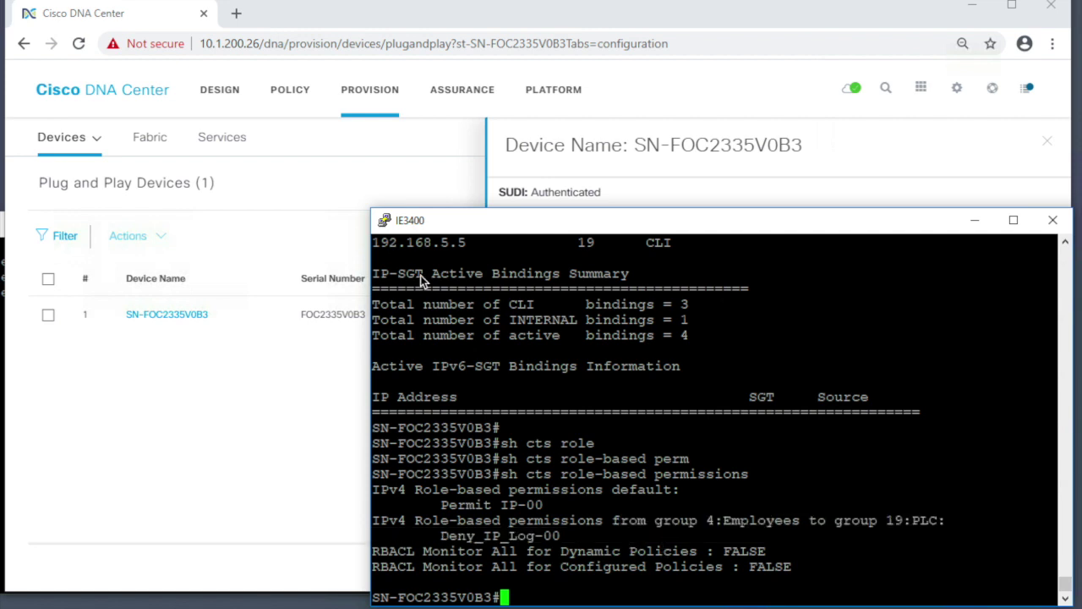
- Switch back to Cisco DNA Center, leave the Plug and Play device details, and open the Bldg4 site in the Campus fabric
click(549, 14)
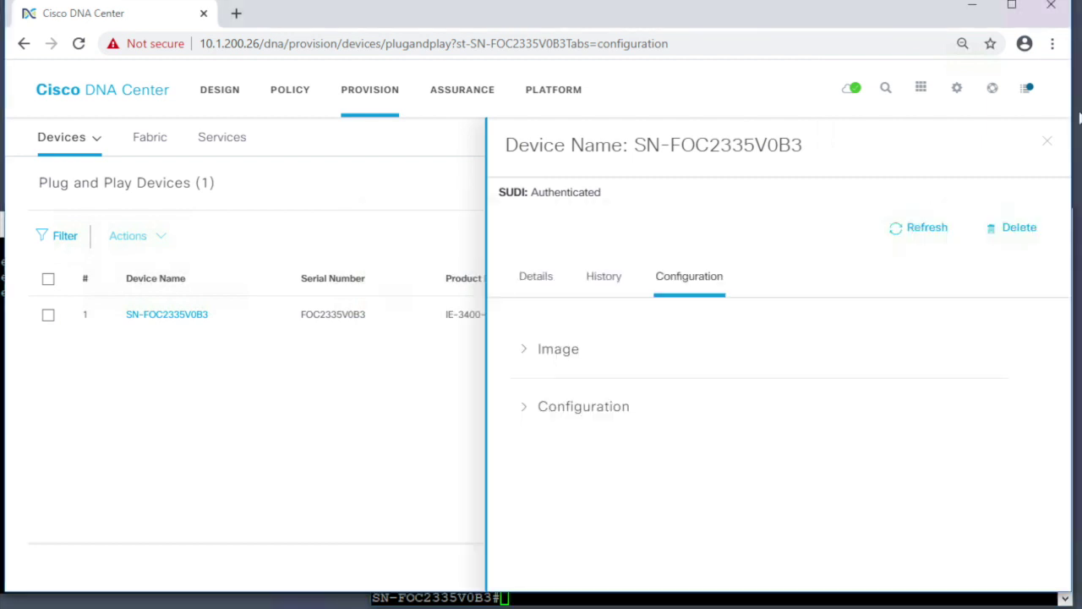
click(1047, 151)
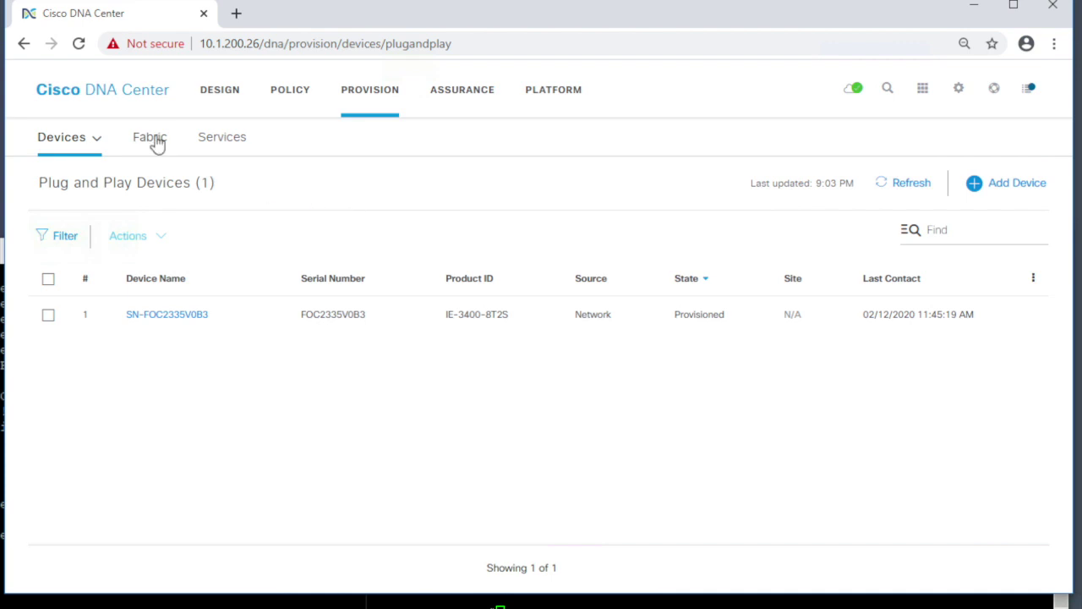
click(158, 145)
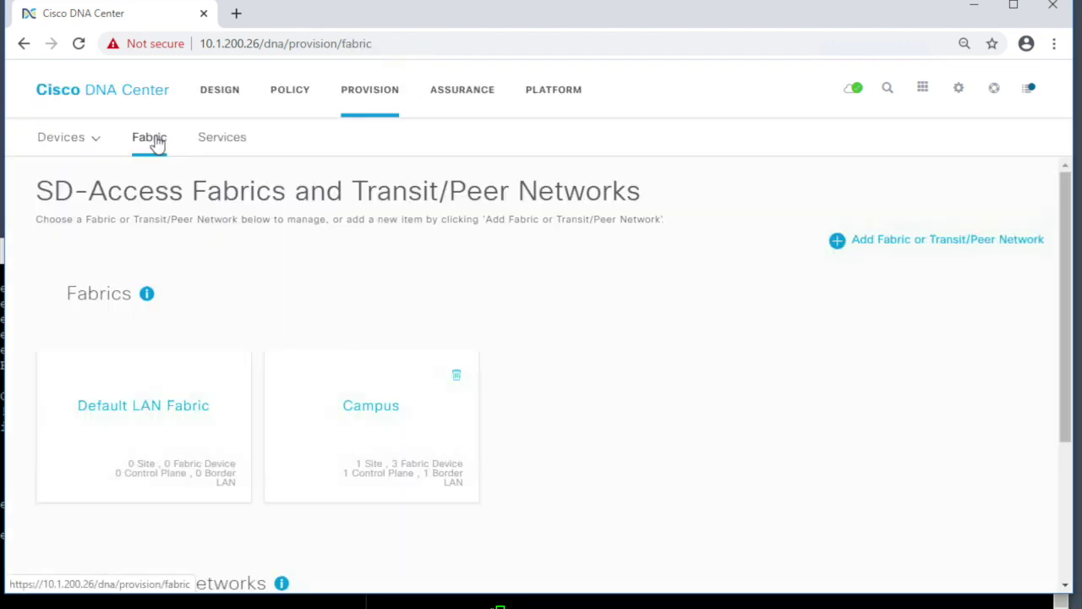
click(386, 415)
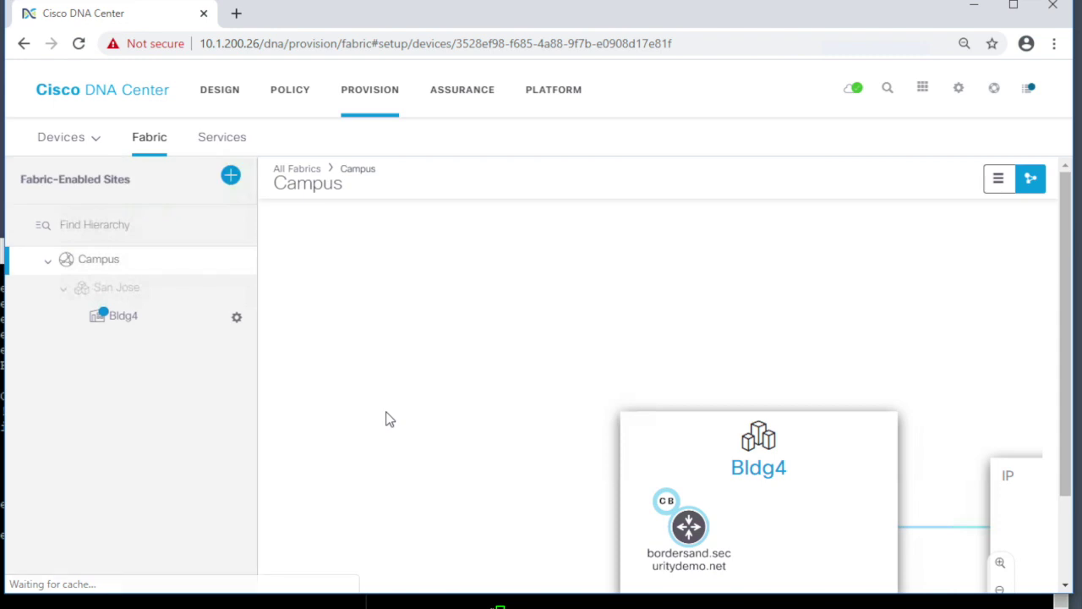
click(129, 320)
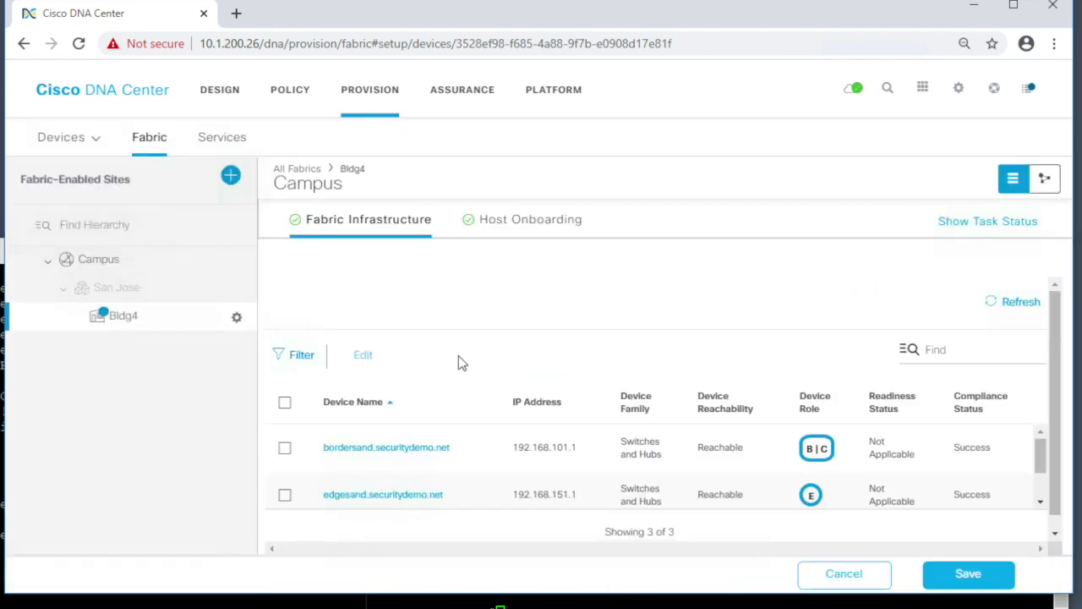
- Check the extended node's role in Bldg4's fabric device list, sorting by device role, and show the site as a topology
click(1040, 502)
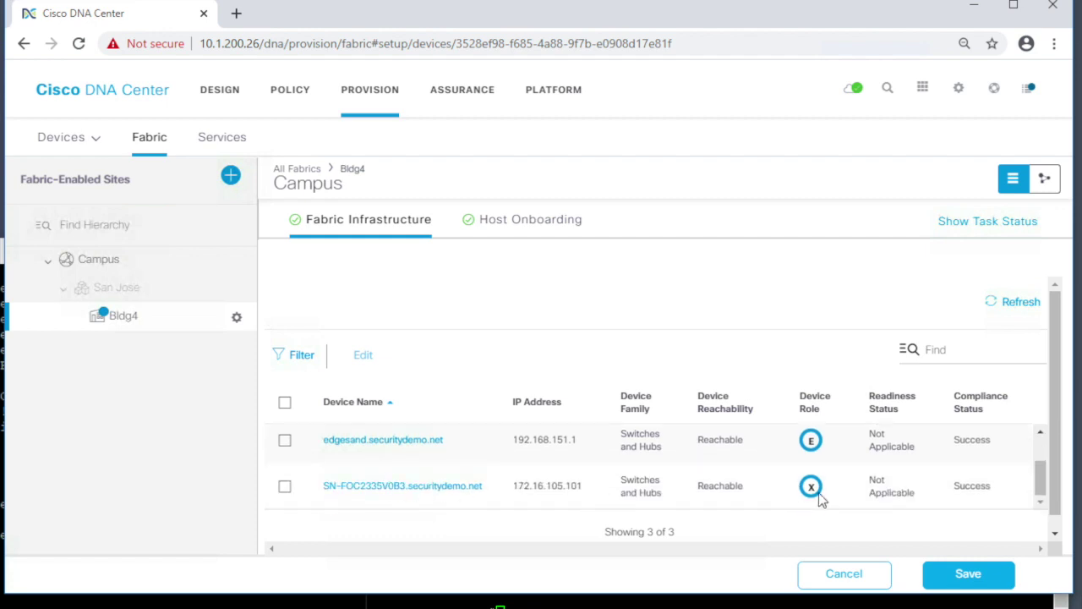
click(814, 409)
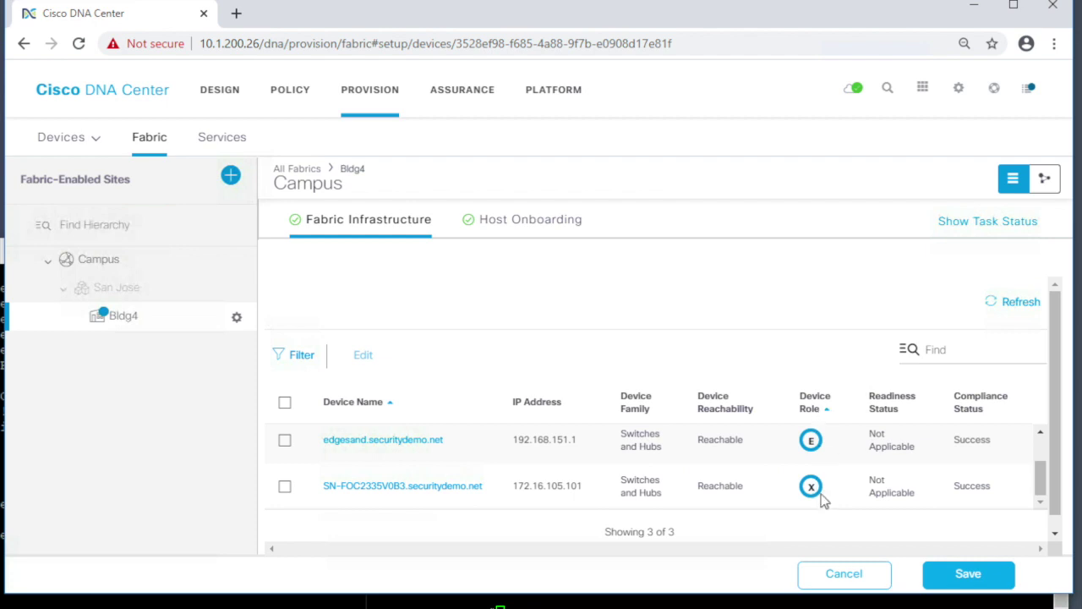
click(1045, 180)
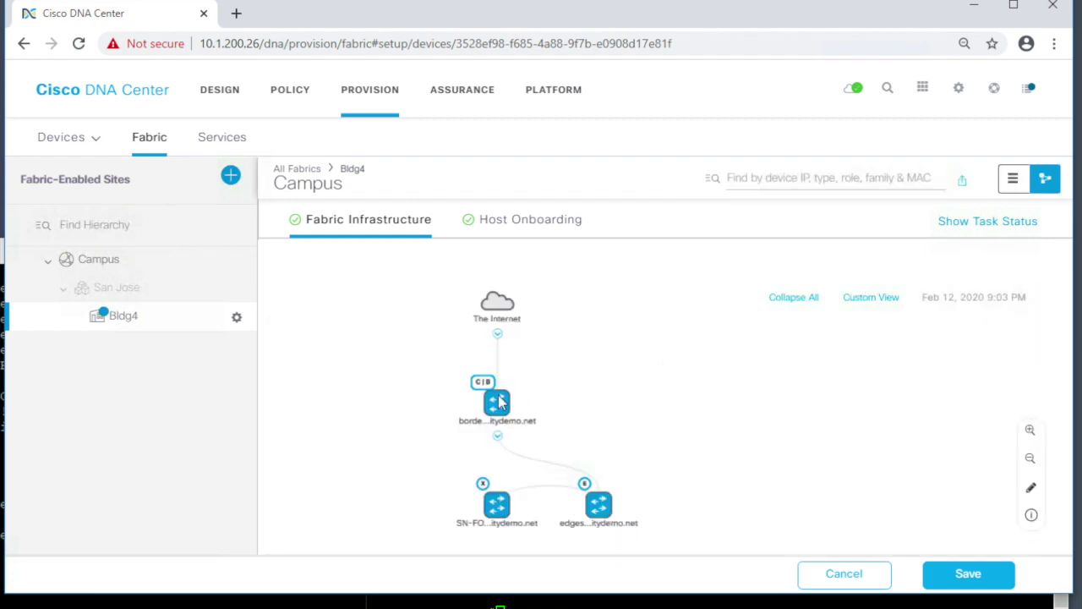